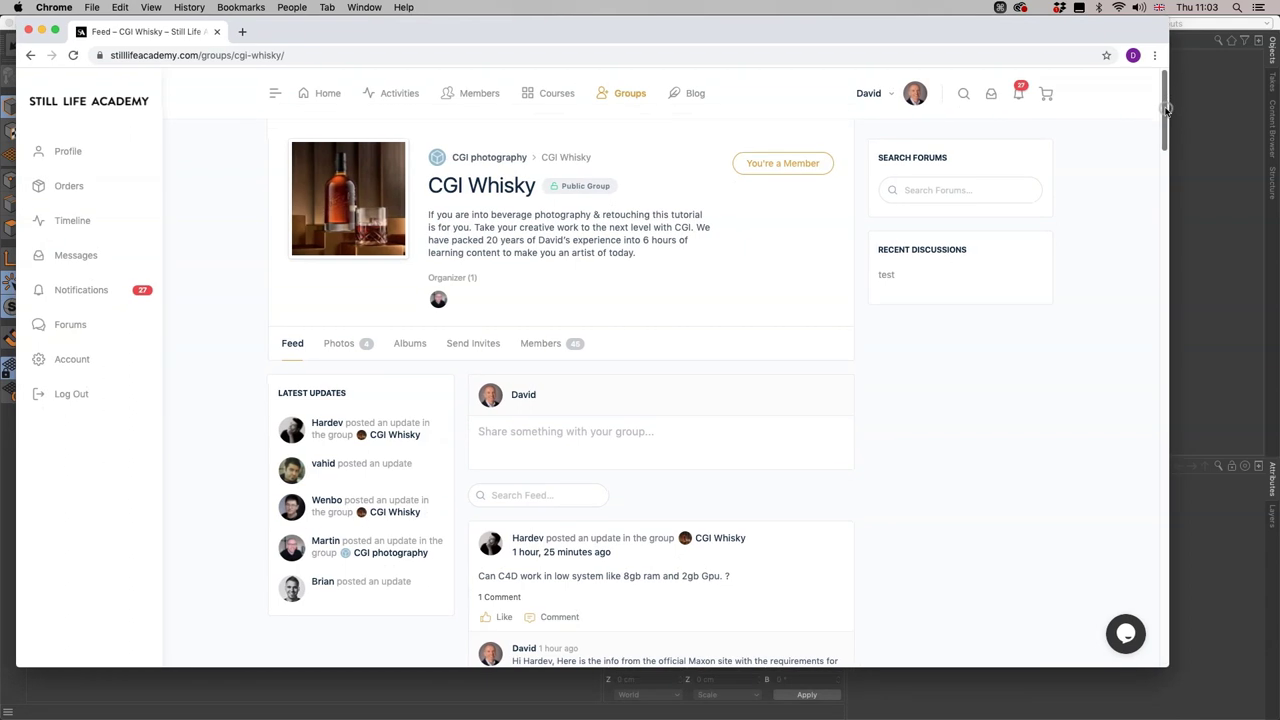
Scroll the CGI Whisky feed to the bottle post and enlarge its screenshot of the dark bottle model.
{"action": "left_click_drag", "start_coordinate": [1161, 125], "coordinate": [1152, 203]}
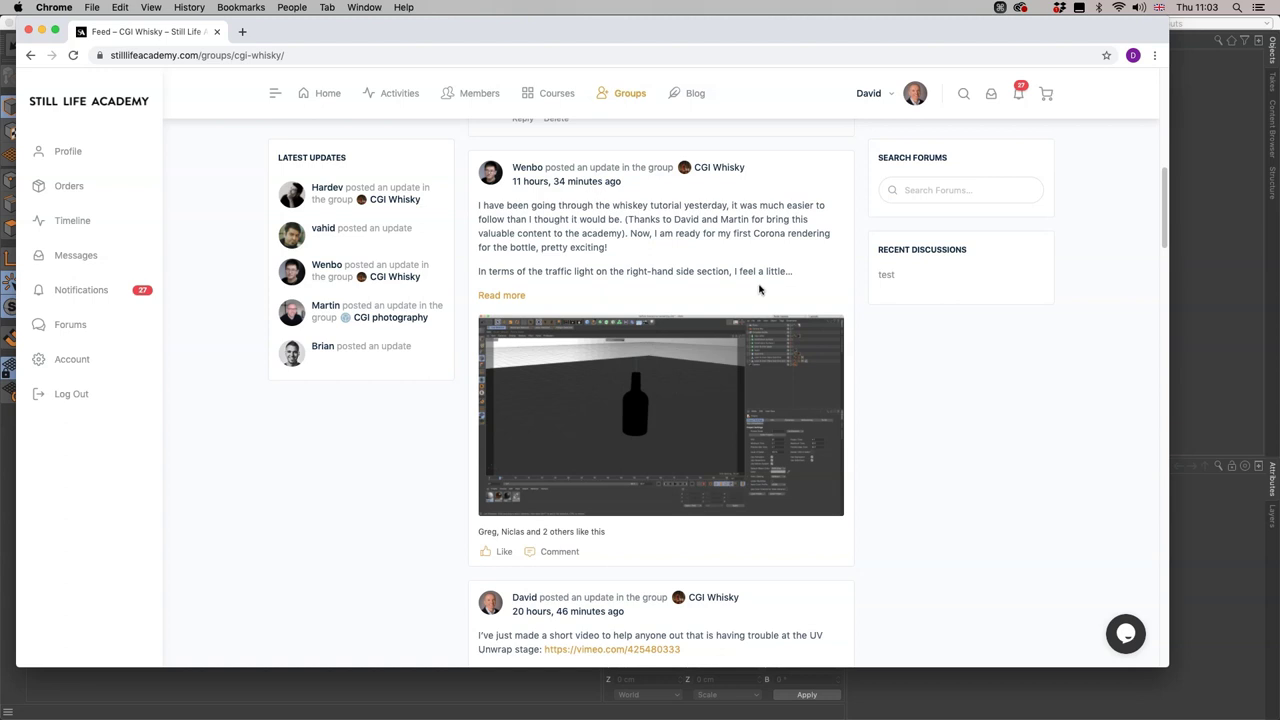
{"action": "left_click", "coordinate": [647, 414]}
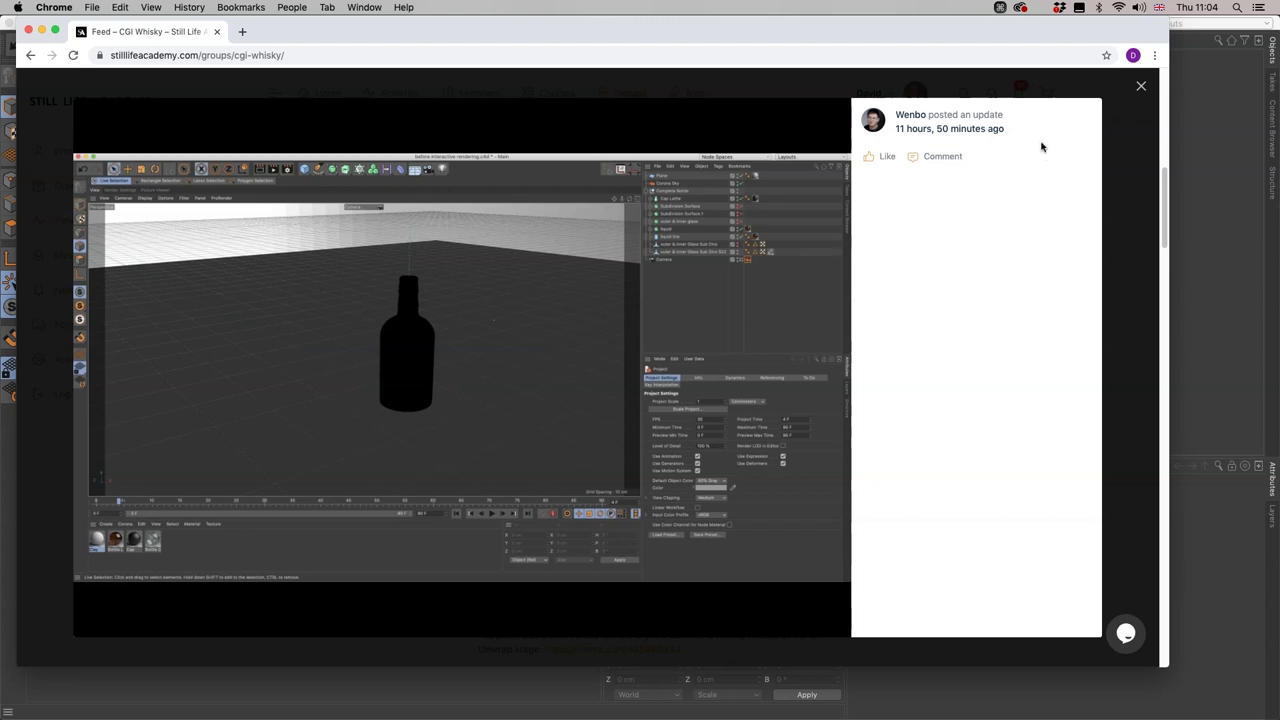
Close the lightbox, switch to Cinema 4D, and add a 200 cm Cube to the empty scene.
{"action": "left_click", "coordinate": [1142, 88]}
{"action": "key", "text": "super+Tab"}
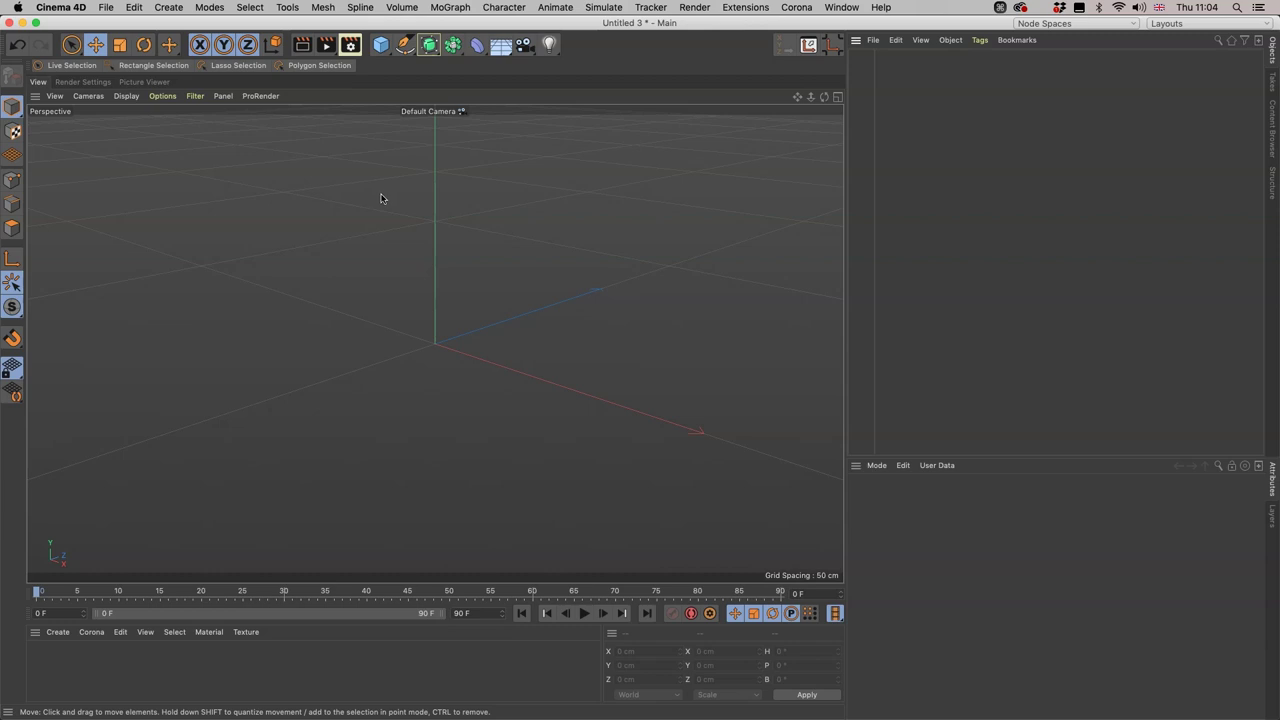
{"action": "left_click", "coordinate": [381, 44]}
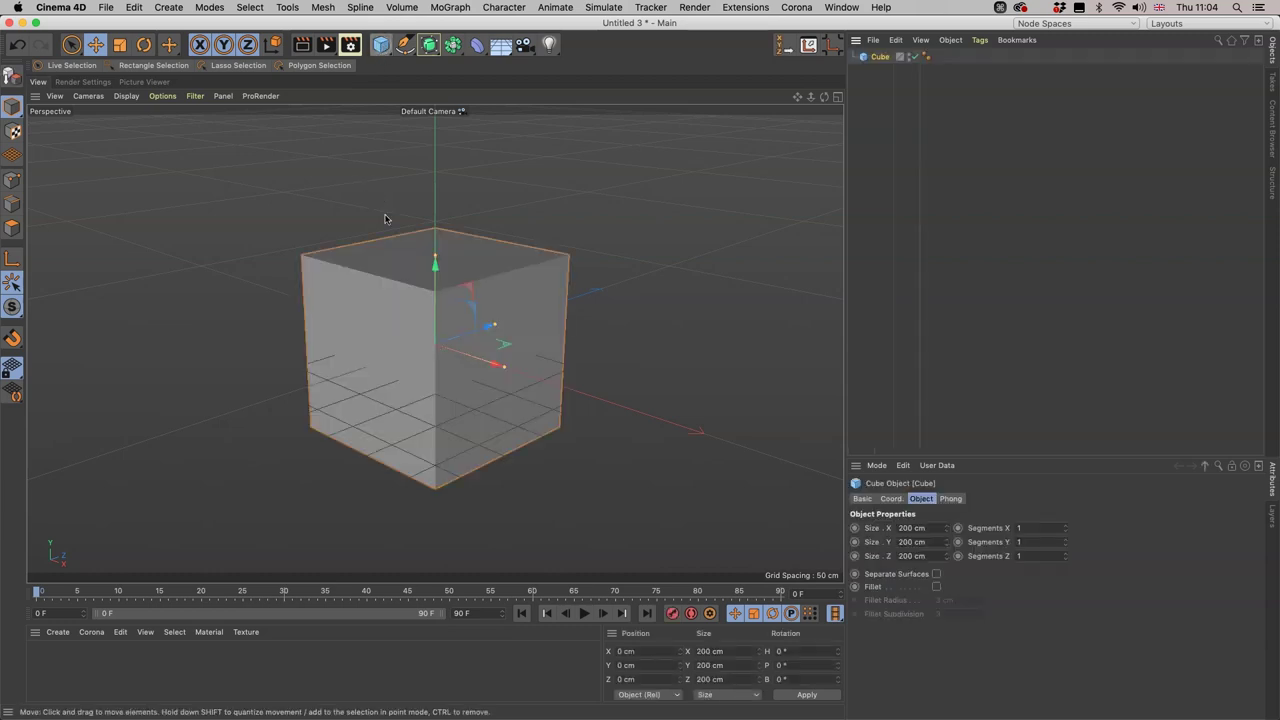
Toggle the Cube's editor visibility dot off, on and off again, then render the viewport with Cmd+R.
{"action": "left_click", "coordinate": [908, 56]}
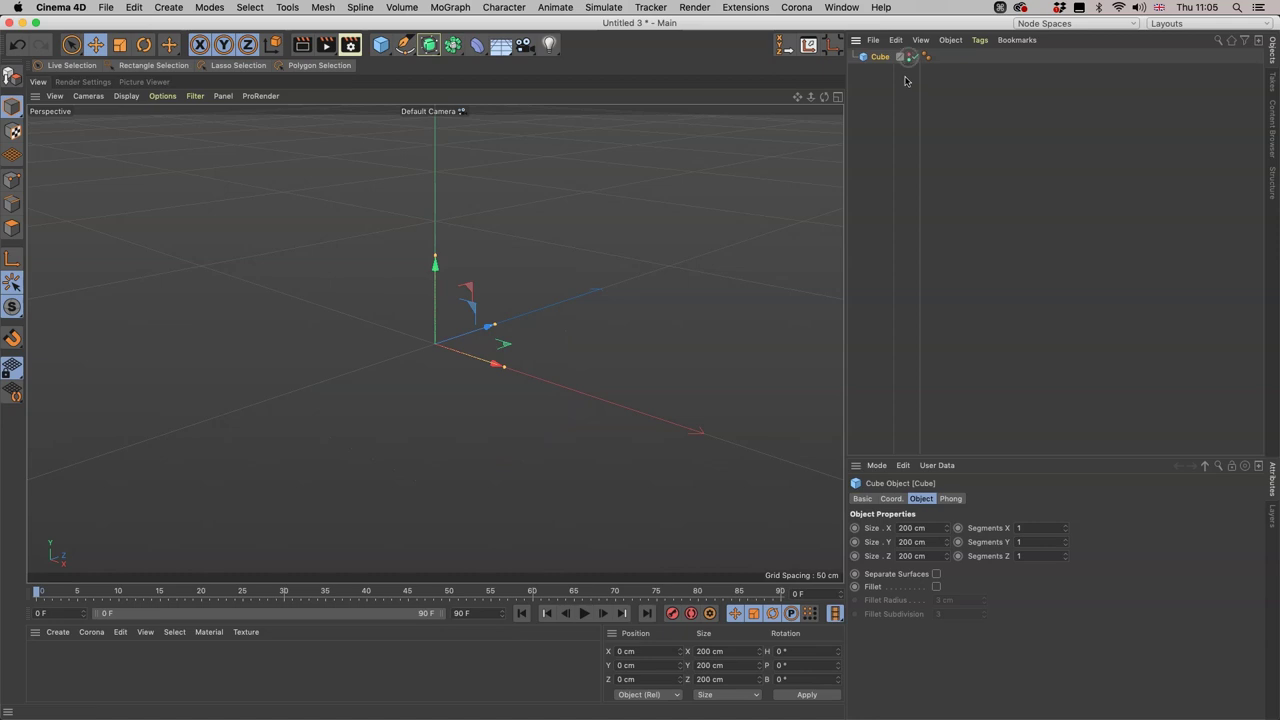
{"action": "left_click", "coordinate": [910, 57]}
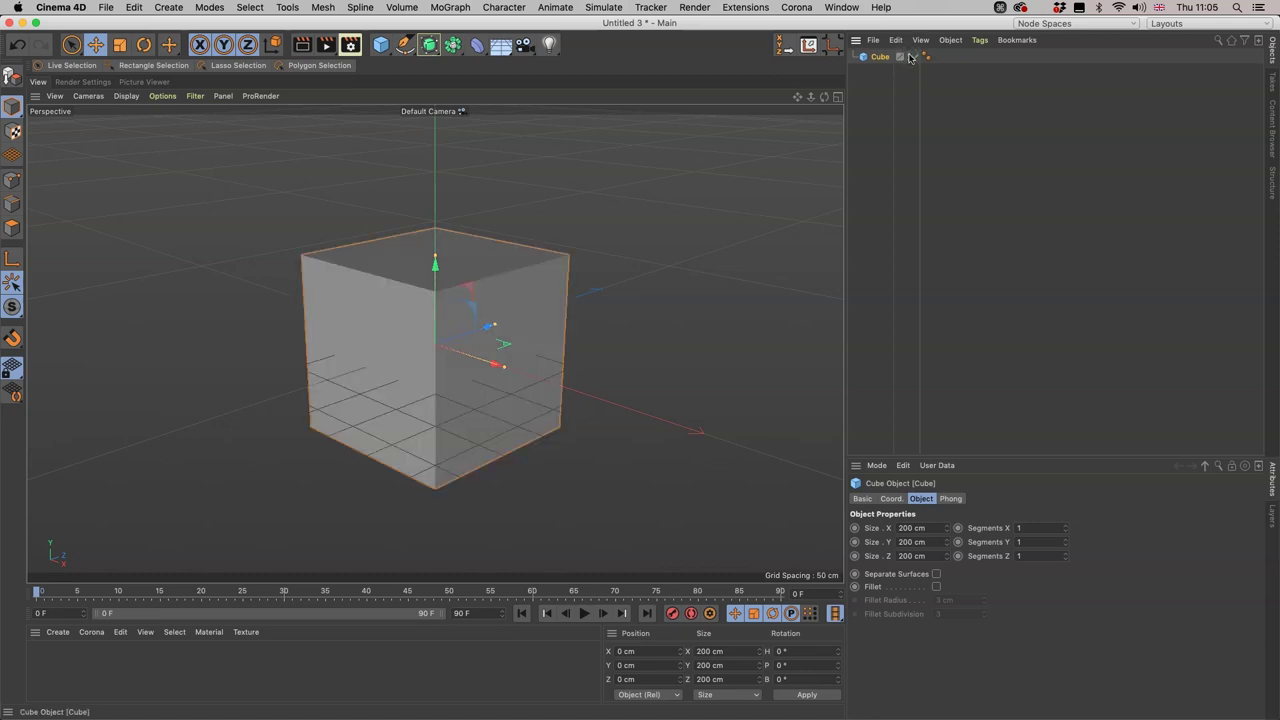
{"action": "left_click", "coordinate": [909, 57]}
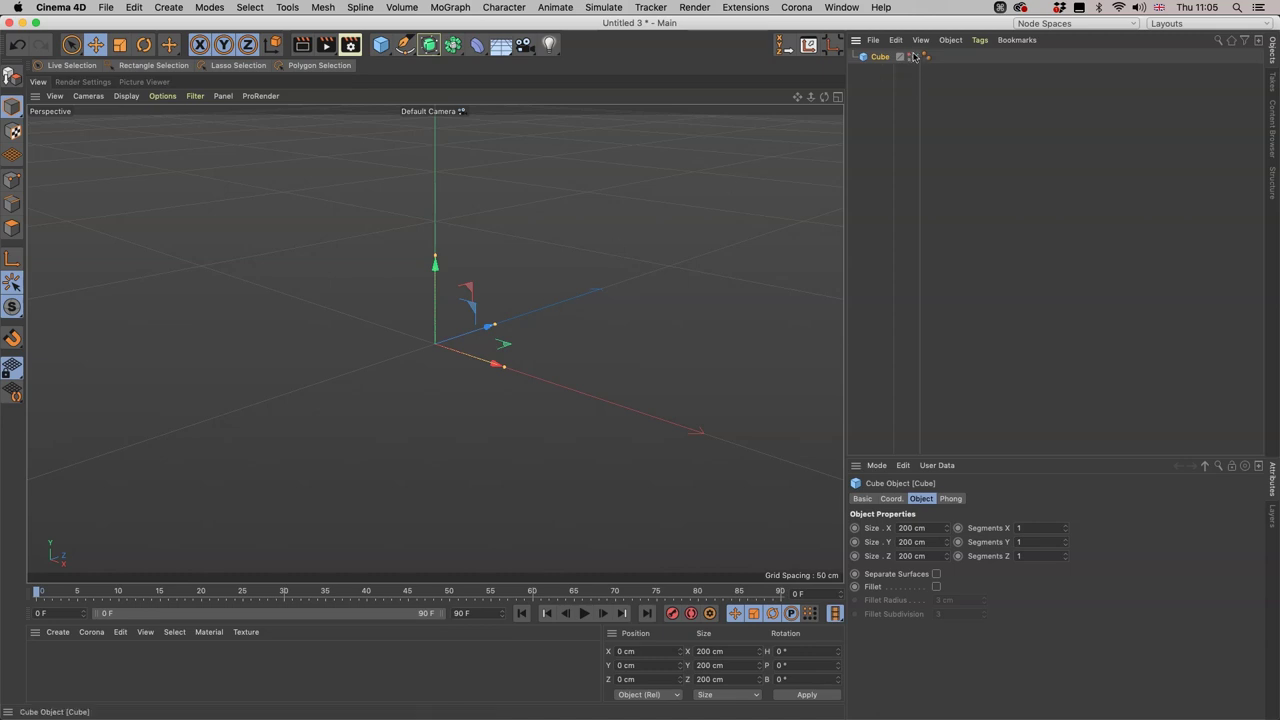
{"action": "key", "text": "super"}
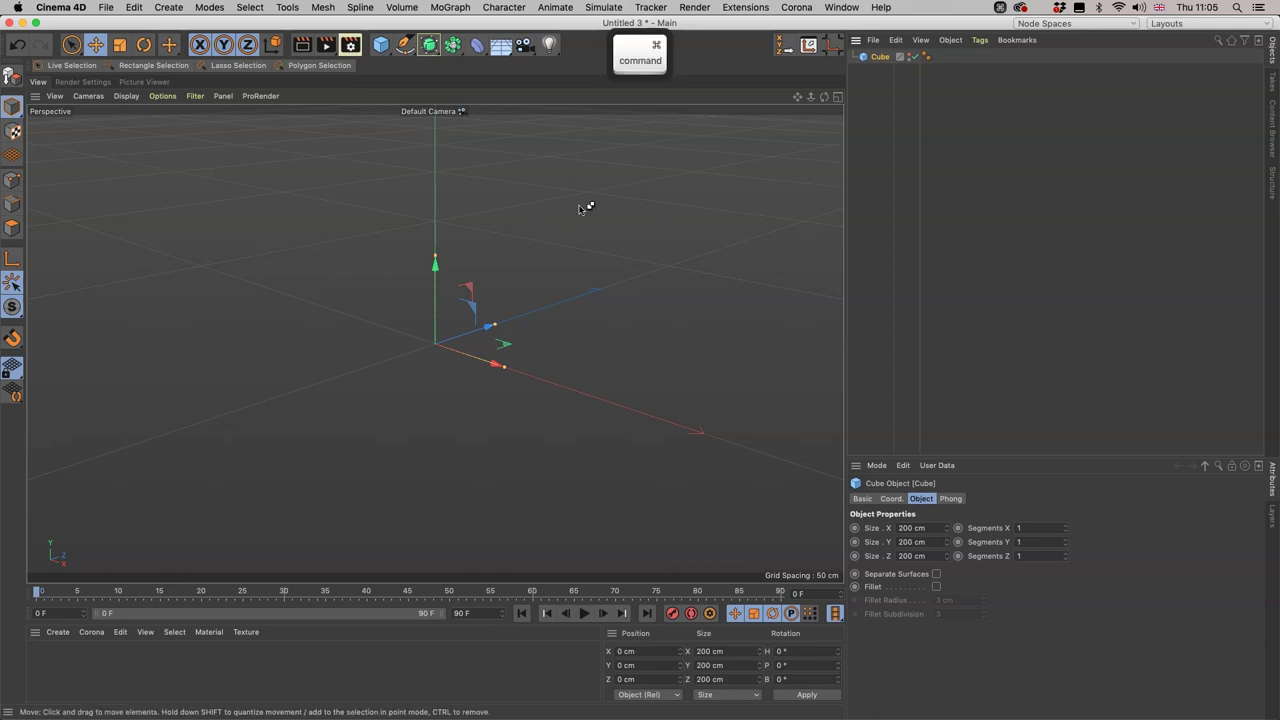
{"action": "key", "text": "super+r"}
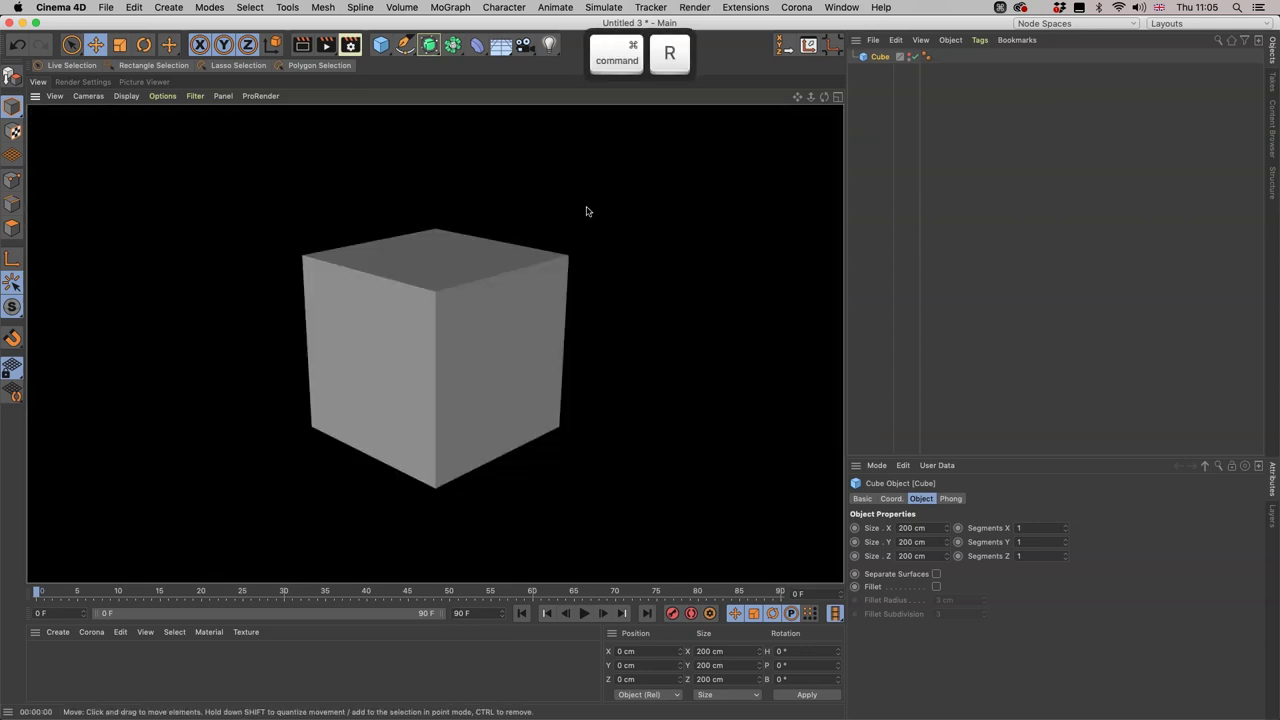
Return to the editor view and render the hidden Cube again for comparison, then clear the render.
{"action": "left_click", "coordinate": [908, 55]}
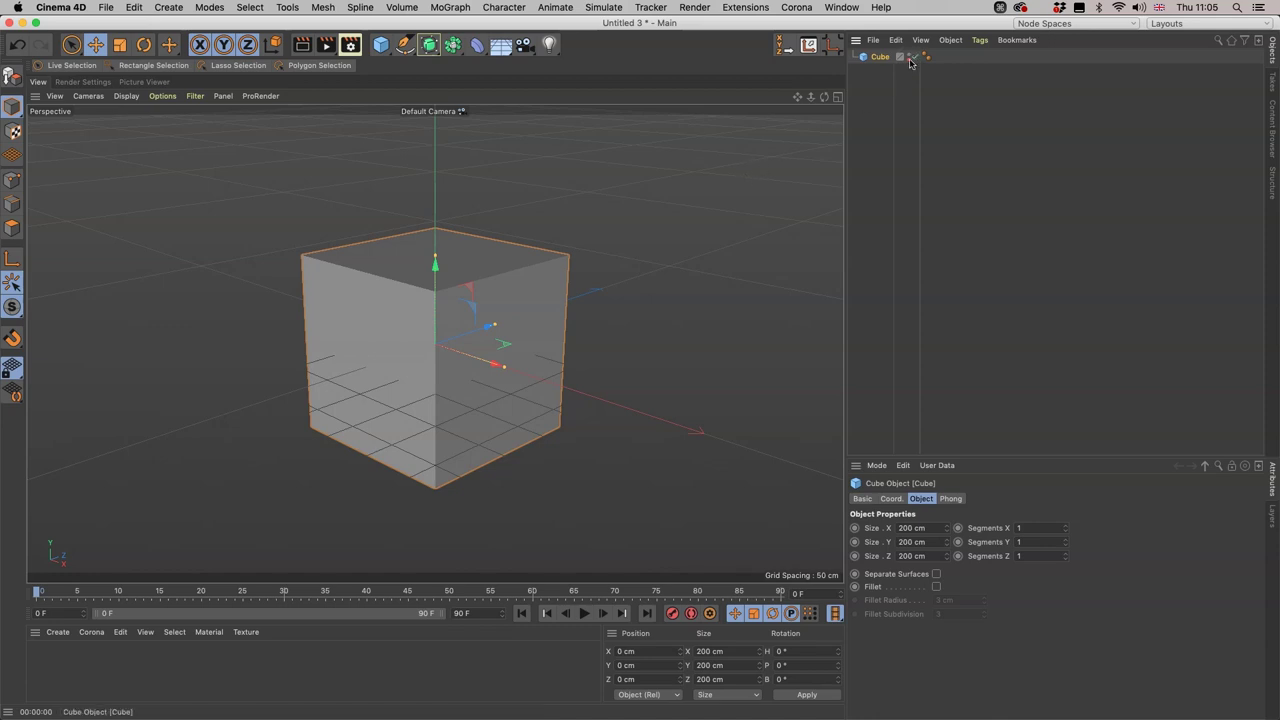
{"action": "key", "text": "super"}
{"action": "key", "text": "super+r"}
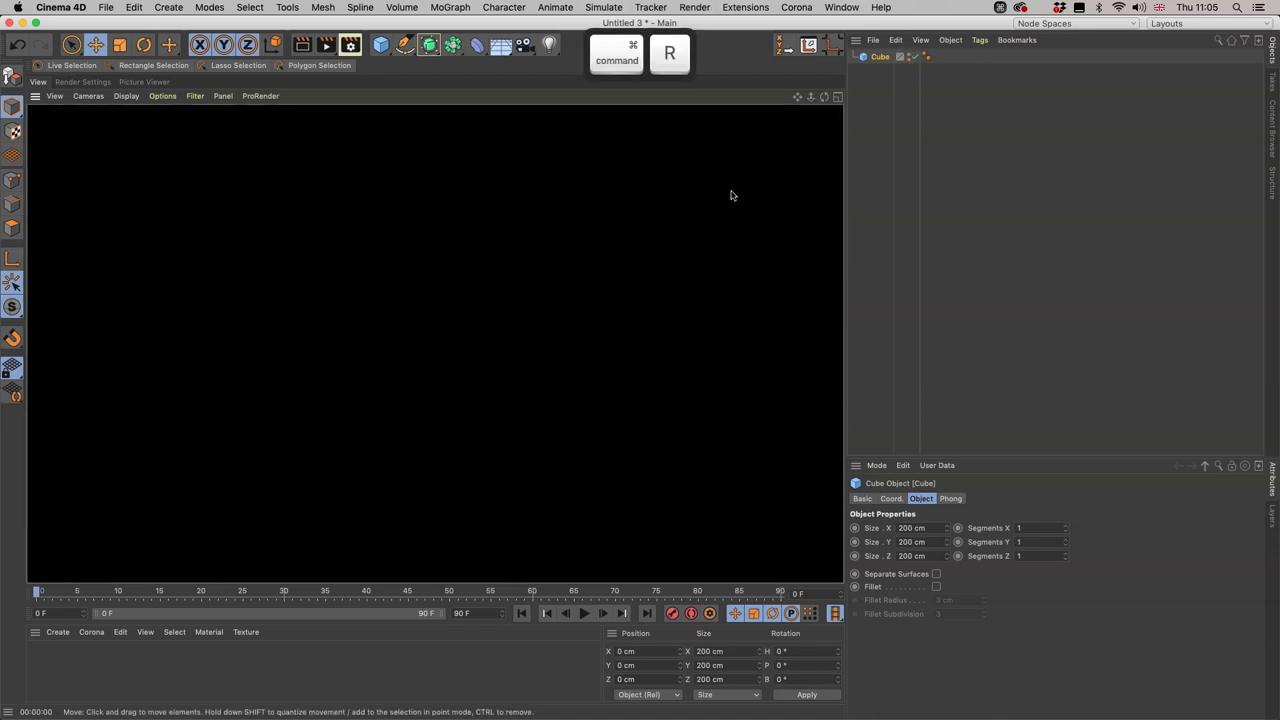
{"action": "left_click", "coordinate": [908, 60]}
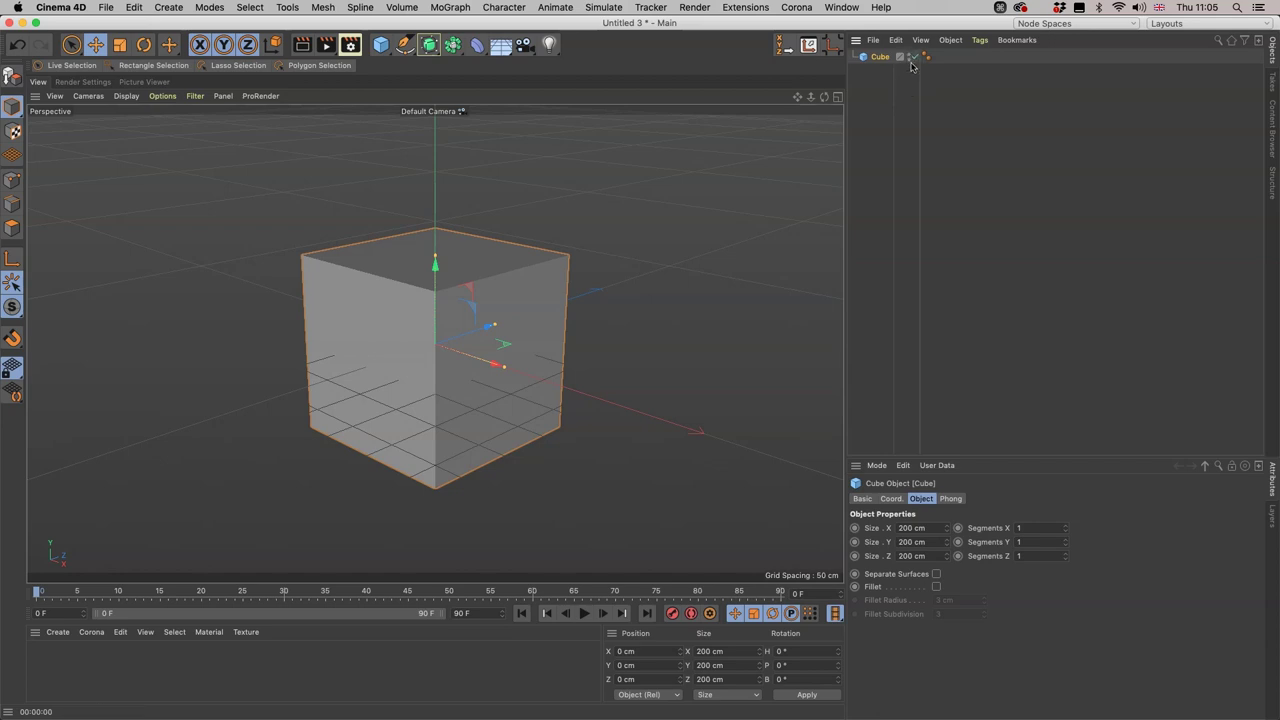
Option-click the Cube's visibility dots to switch editor and render visibility together, ending with it shown.
{"action": "left_click", "coordinate": [909, 58]}
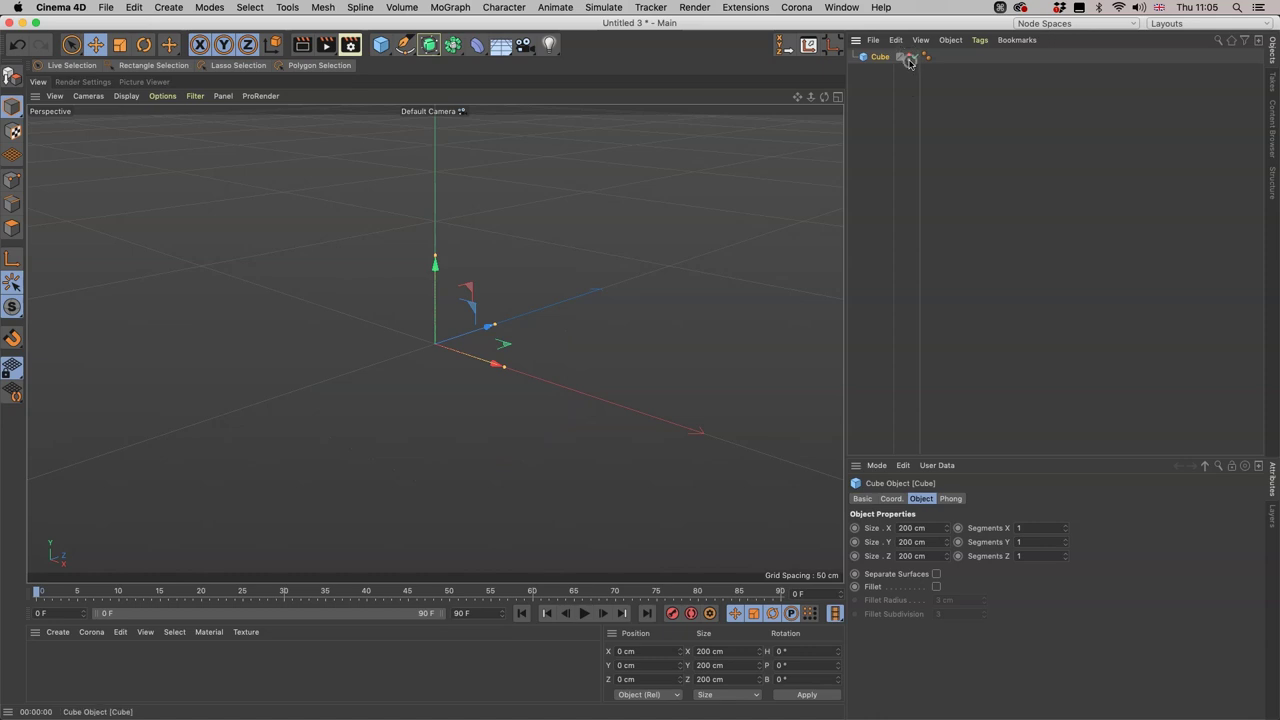
{"action": "key", "text": "alt"}
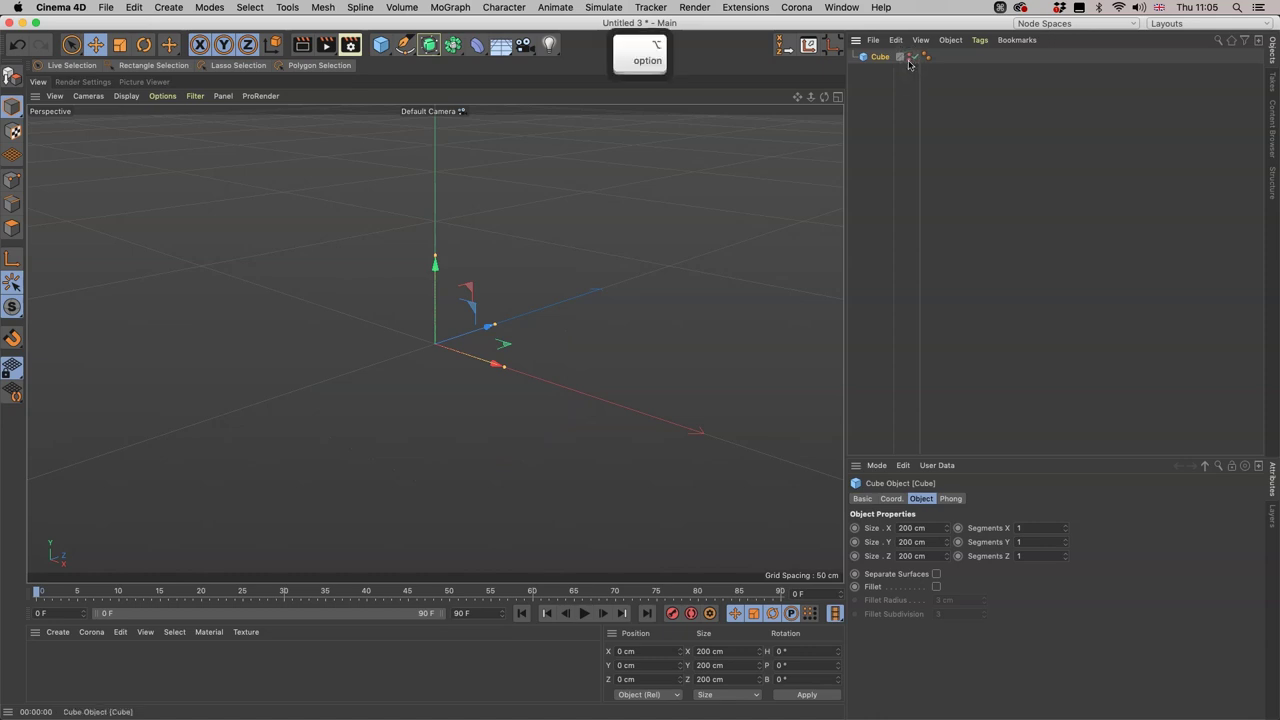
{"action": "key", "text": "alt"}
{"action": "left_click", "coordinate": [910, 58], "text": "alt"}
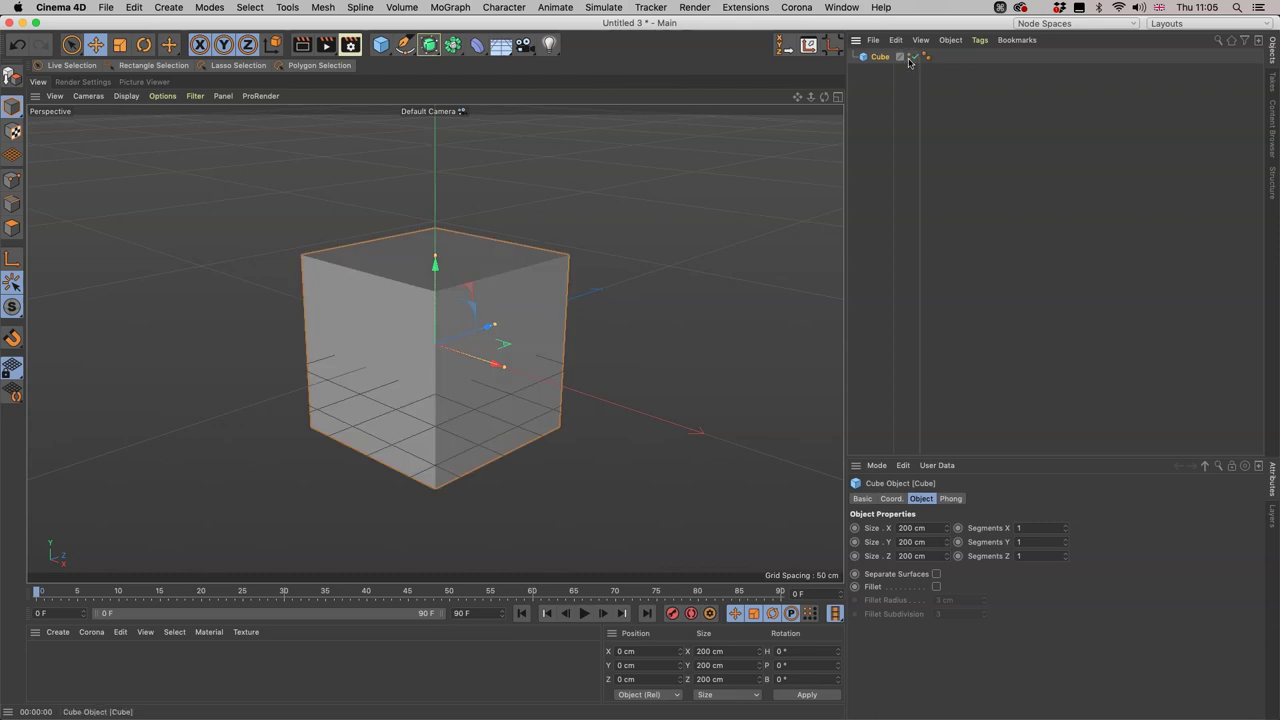
{"action": "left_click", "coordinate": [910, 58]}
{"action": "left_click", "coordinate": [910, 60]}
Group the Cube under a new Null with Option+G, expand it, hide the Null, and render to check.
{"action": "key", "text": "alt"}
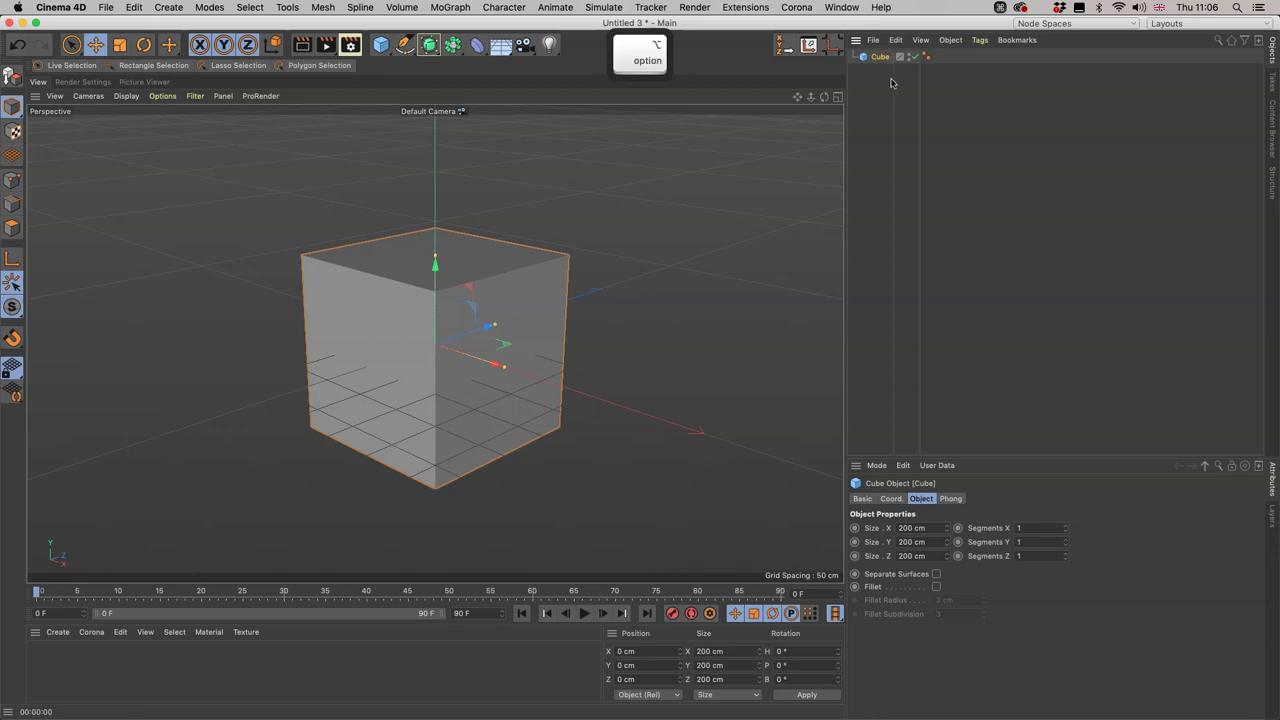
{"action": "key", "text": "alt+g"}
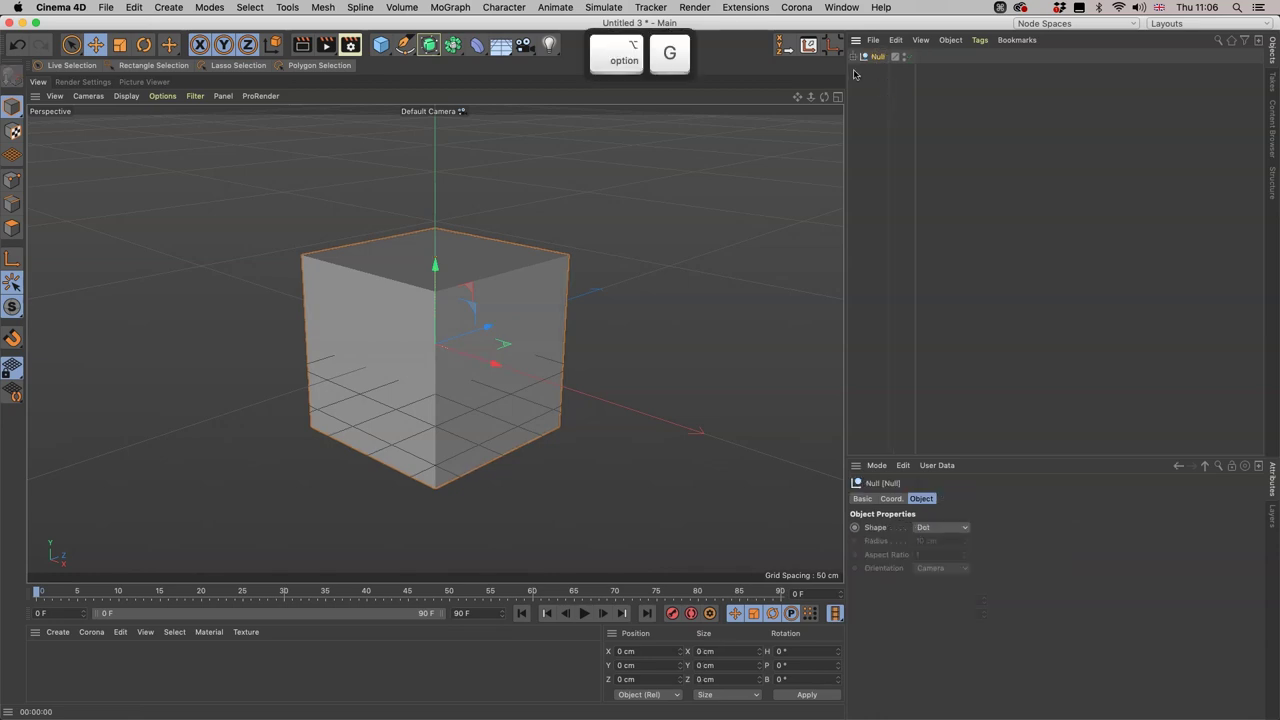
{"action": "left_click", "coordinate": [854, 57]}
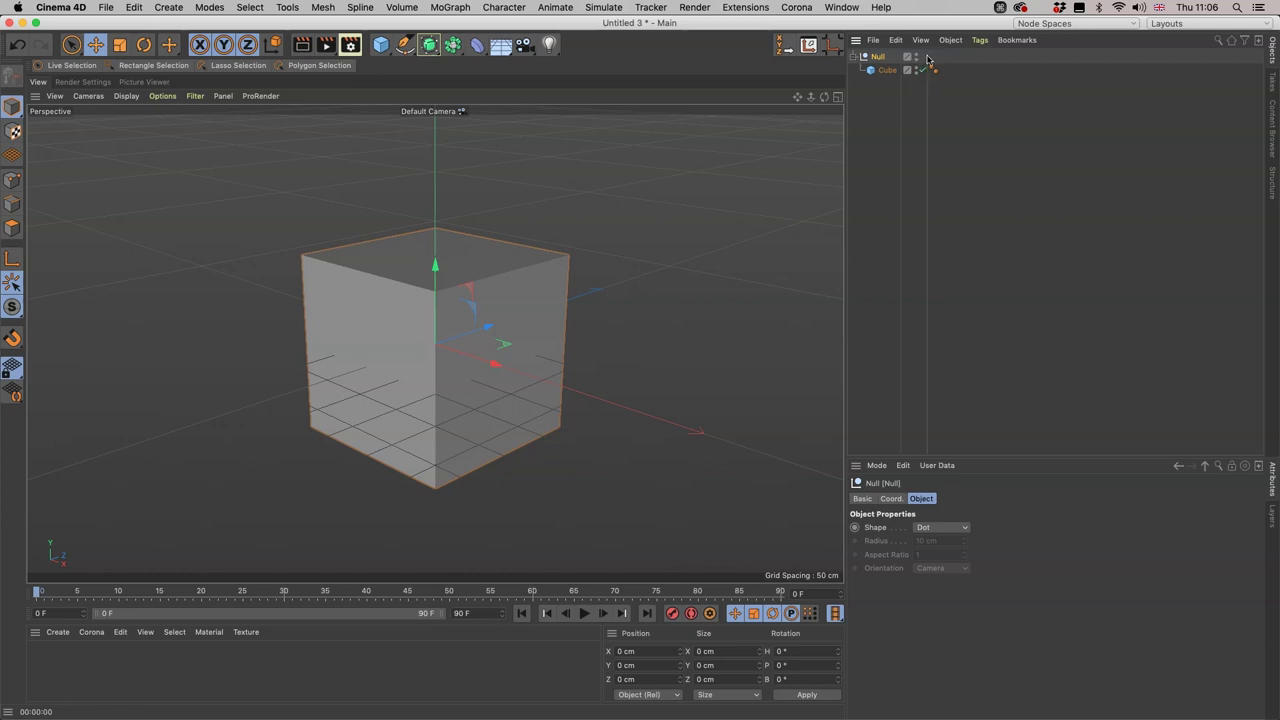
{"action": "key", "text": "alt"}
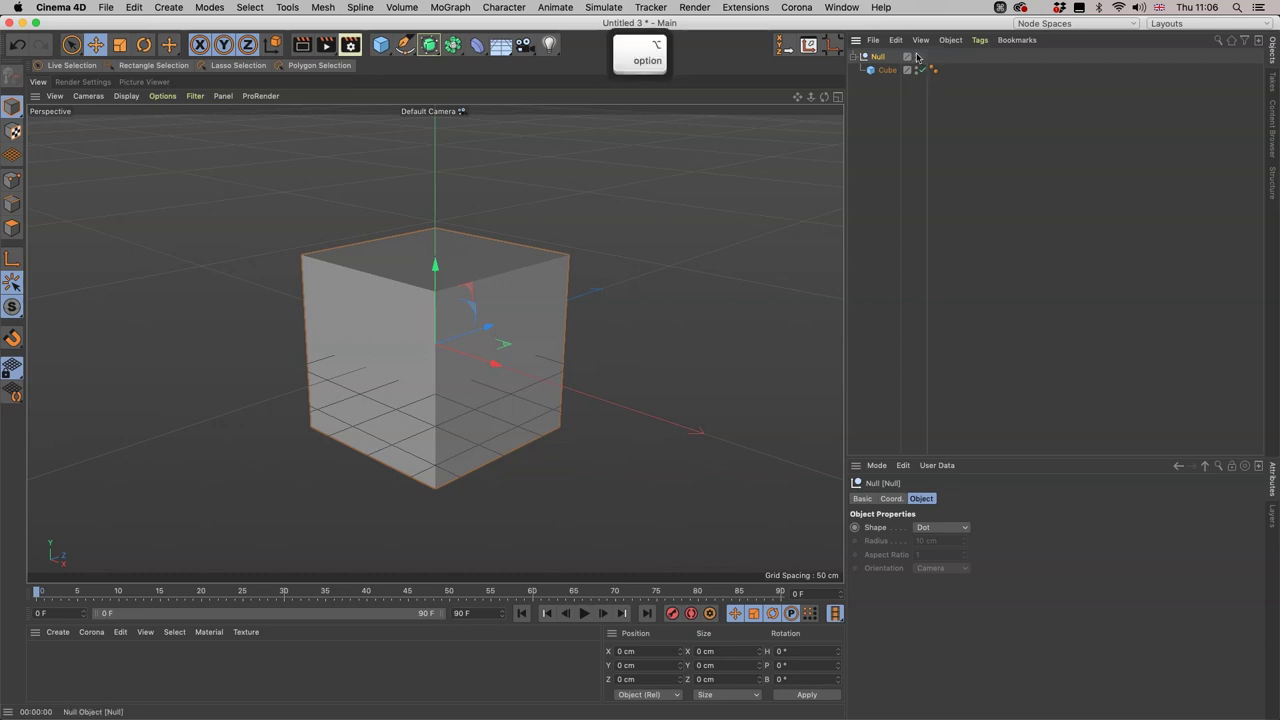
{"action": "left_click", "coordinate": [915, 56], "text": "alt"}
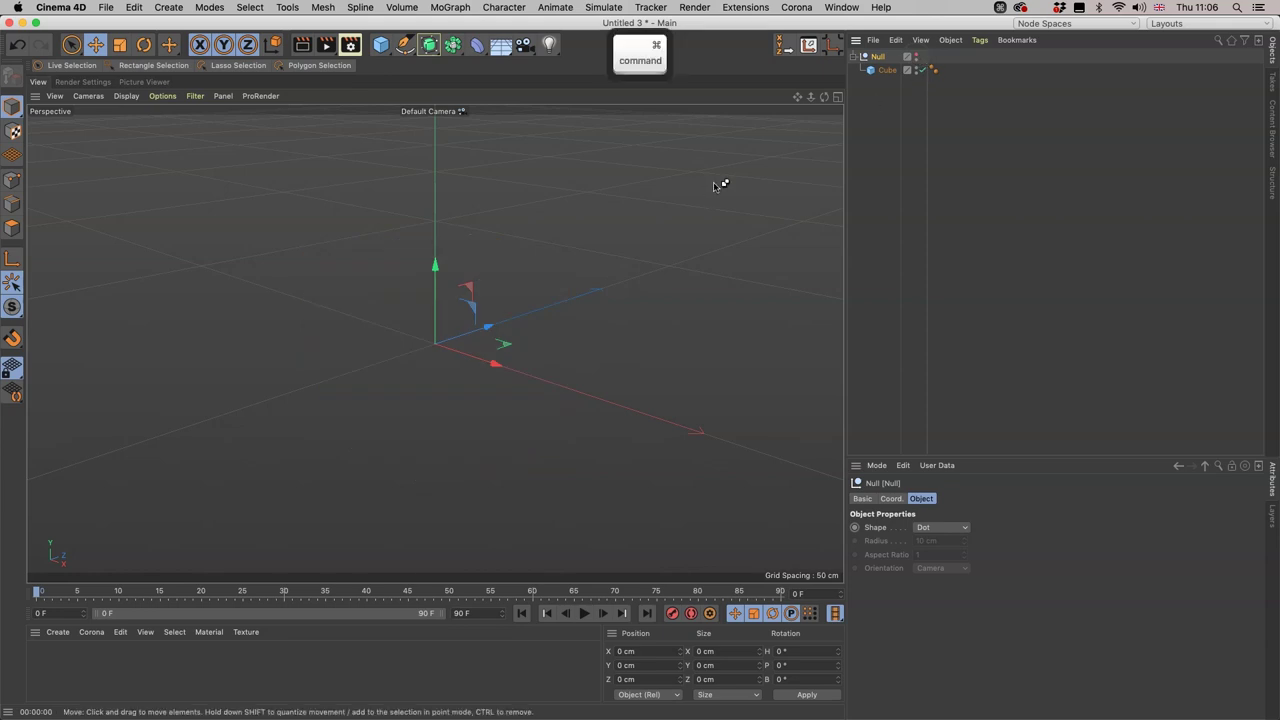
{"action": "key", "text": "super+r"}
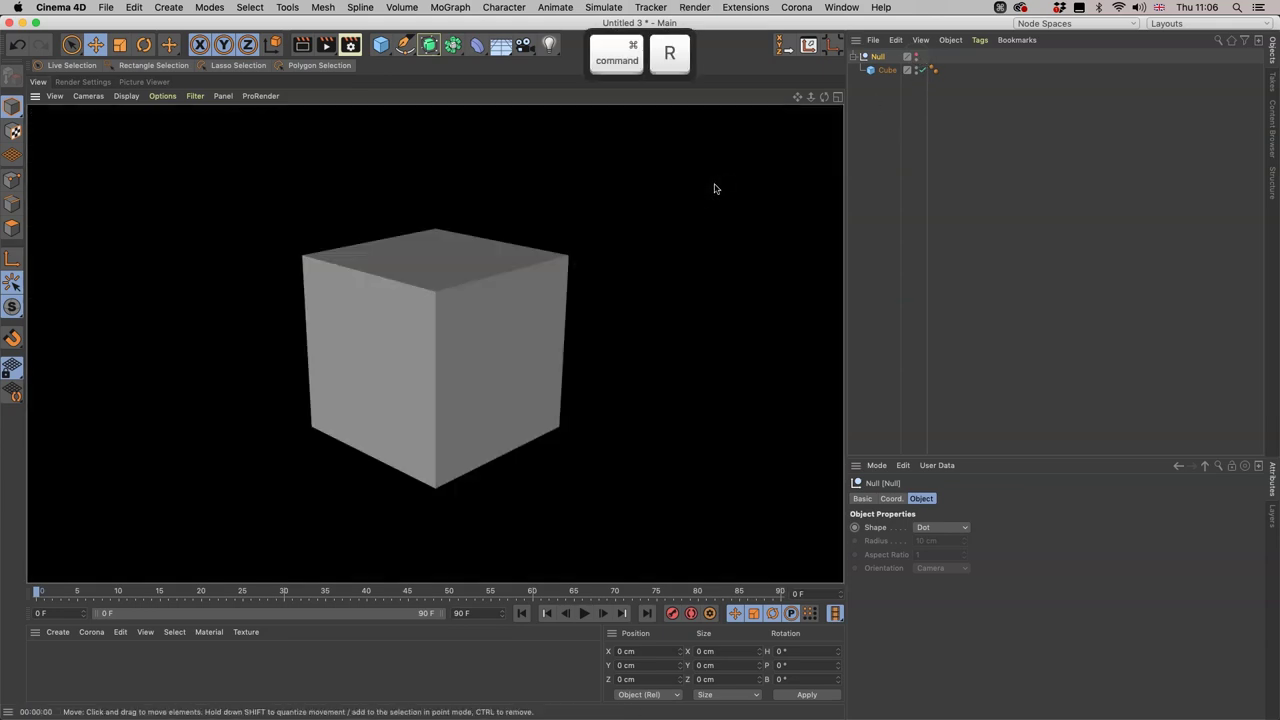
{"action": "left_click", "coordinate": [918, 58]}
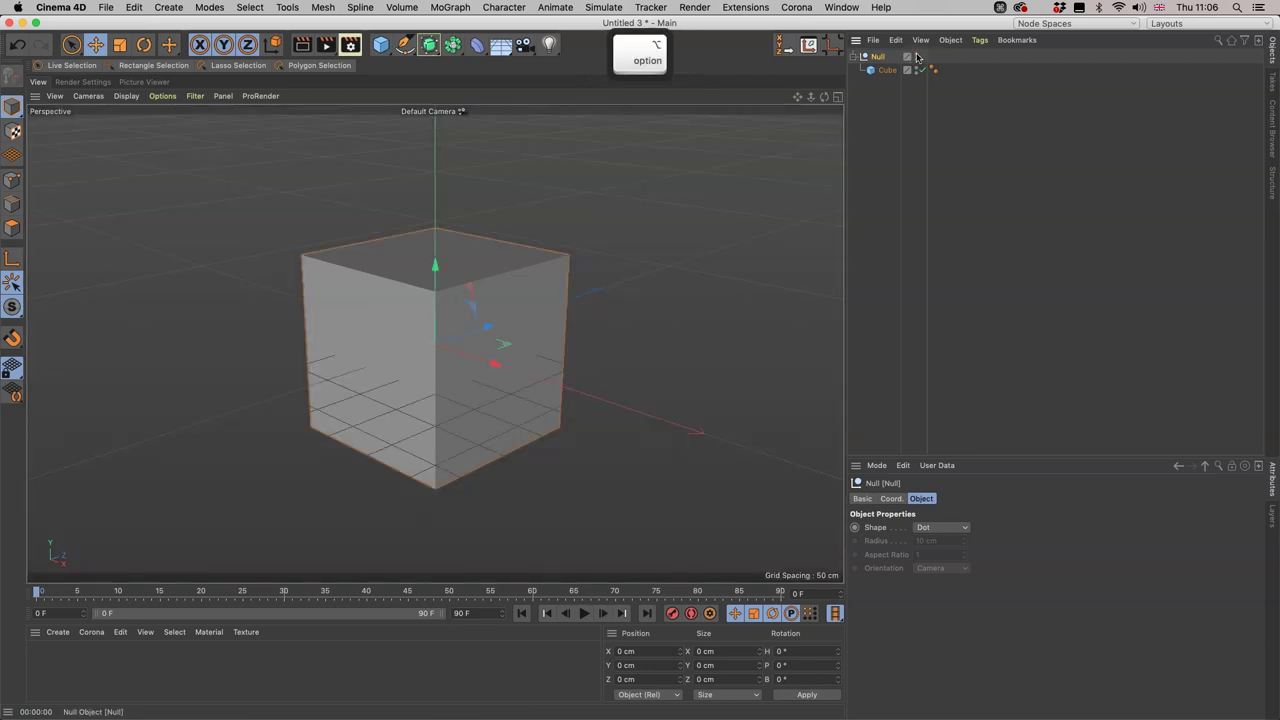
With the Null hidden, force the child Cube visible, revert it to default, and render to compare.
{"action": "left_click", "coordinate": [917, 57]}
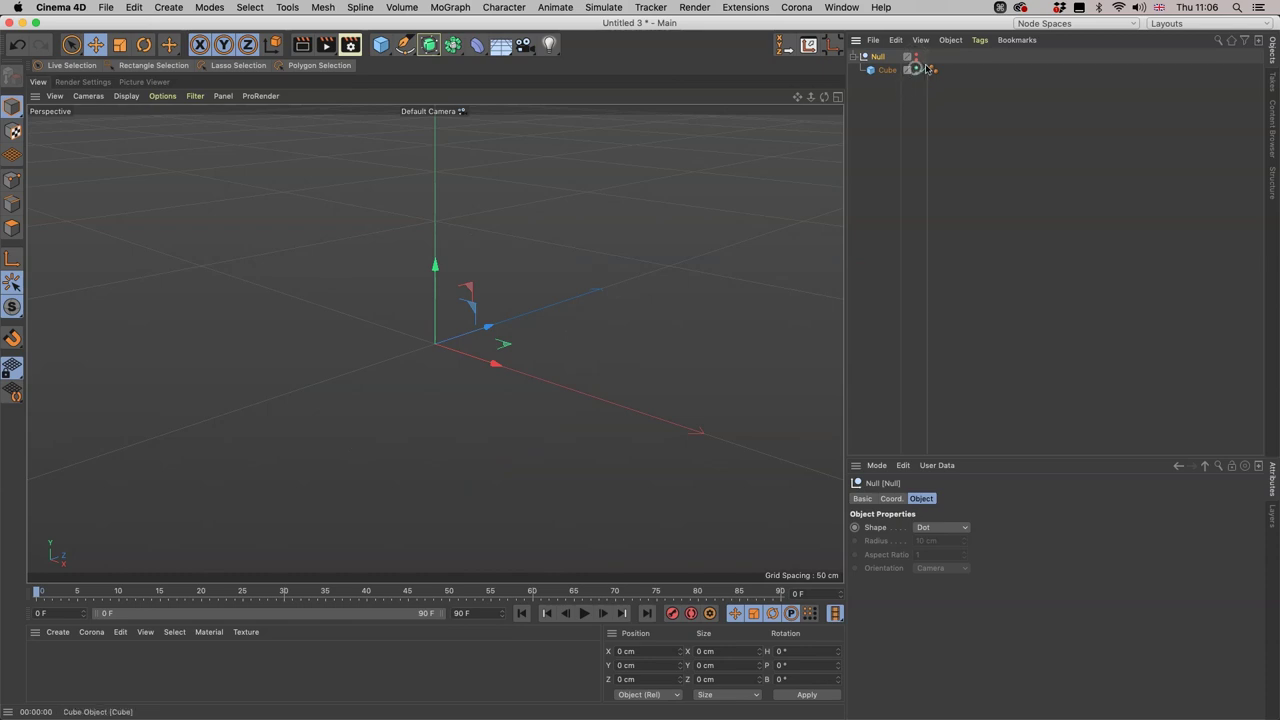
{"action": "left_click", "coordinate": [918, 67]}
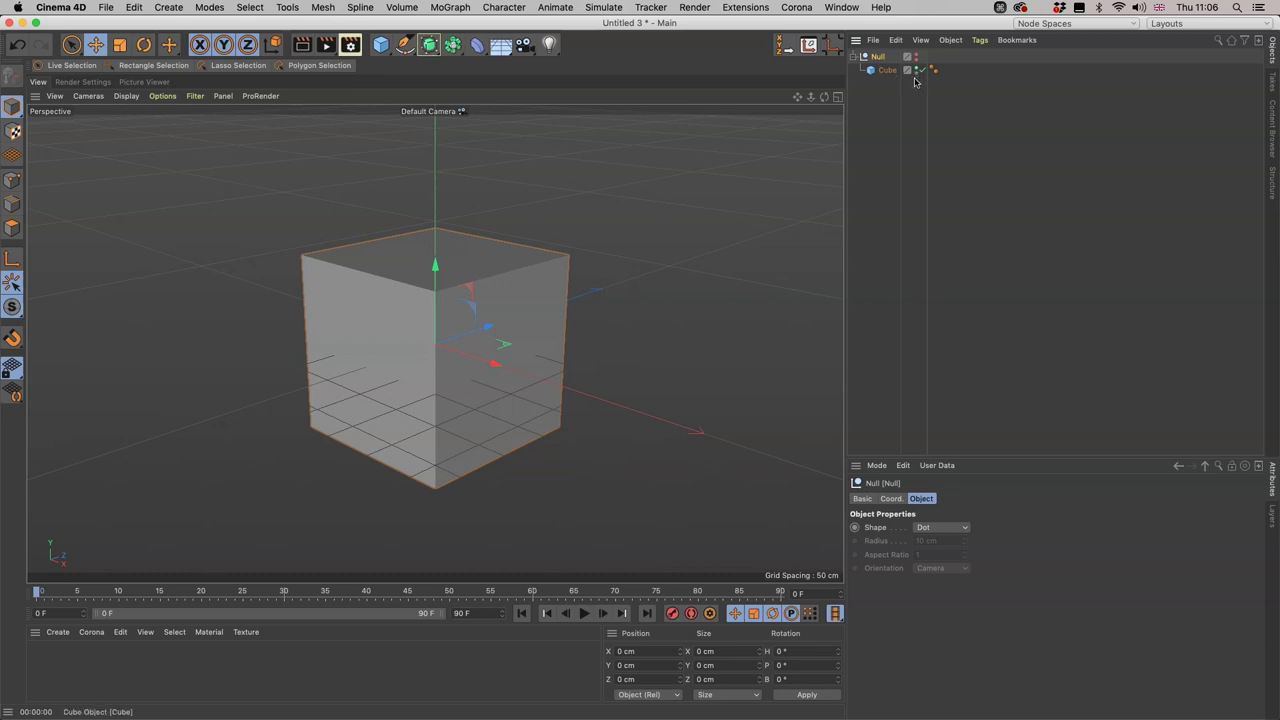
{"action": "left_click", "coordinate": [916, 68]}
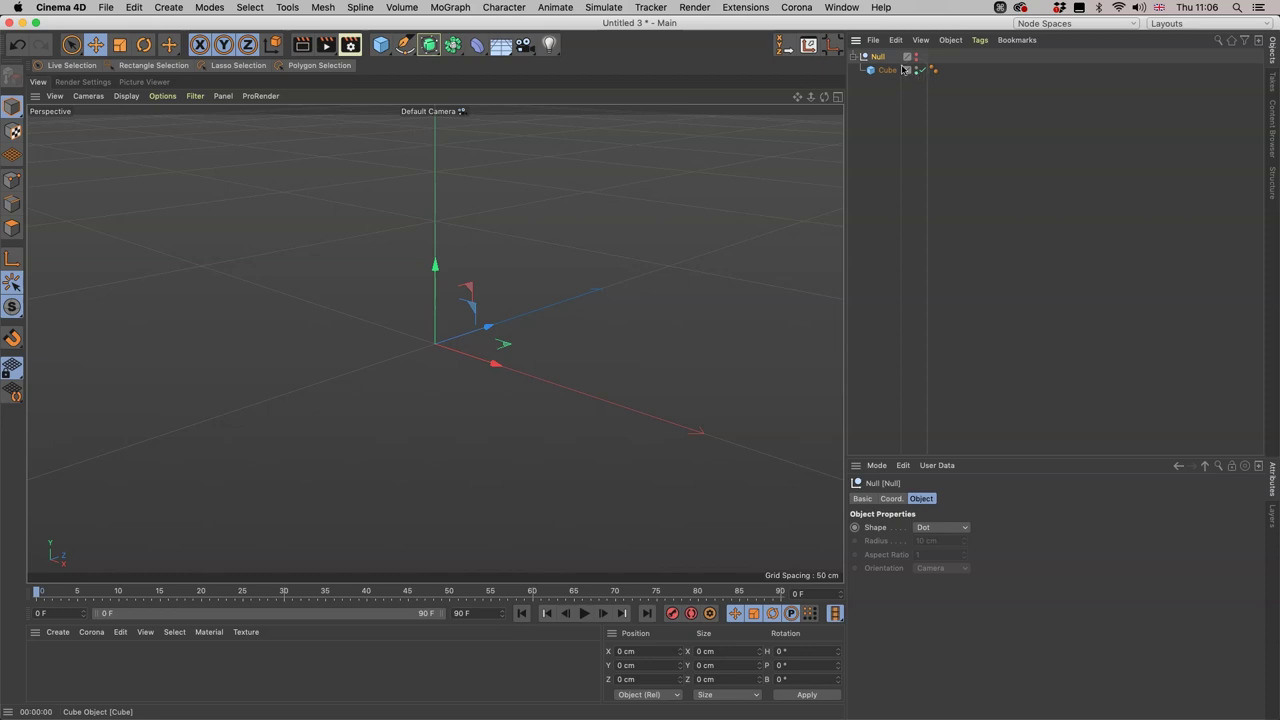
{"action": "key", "text": "super+r"}
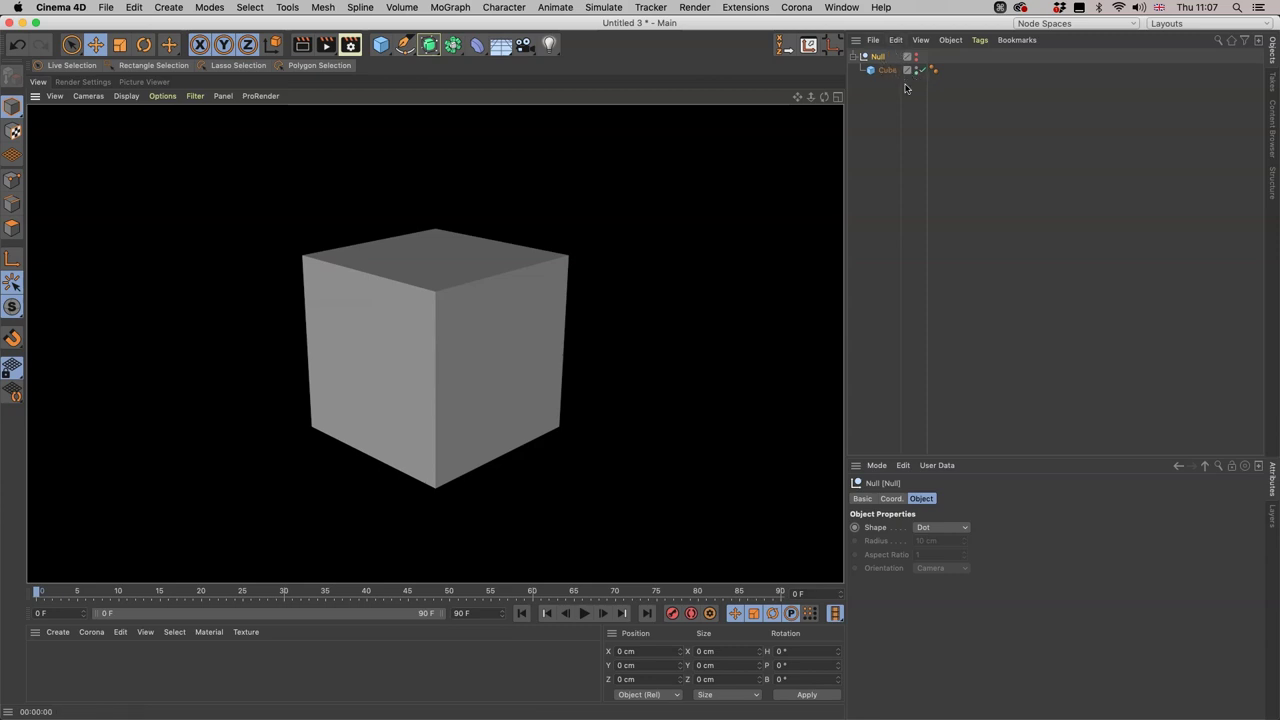
{"action": "left_click", "coordinate": [877, 97]}
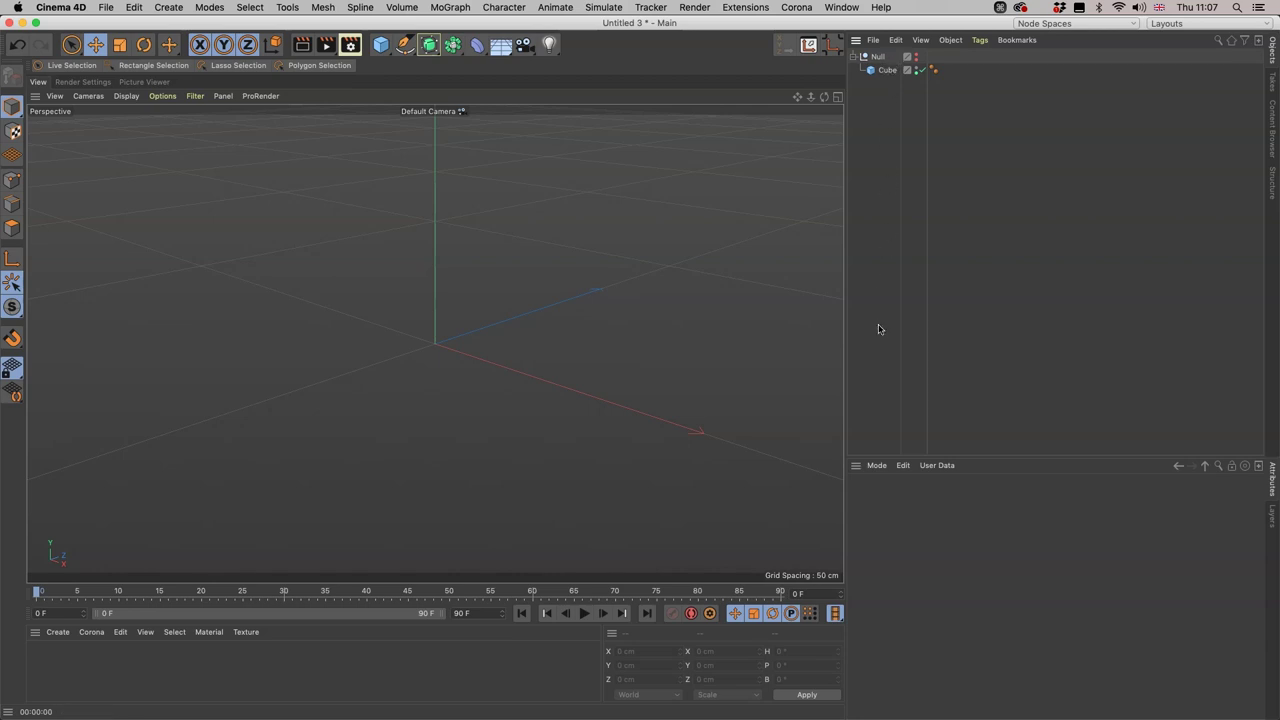
Turn the Cube's own editor visibility dot green so it shows despite the hidden Null parent.
{"action": "left_click", "coordinate": [920, 70]}
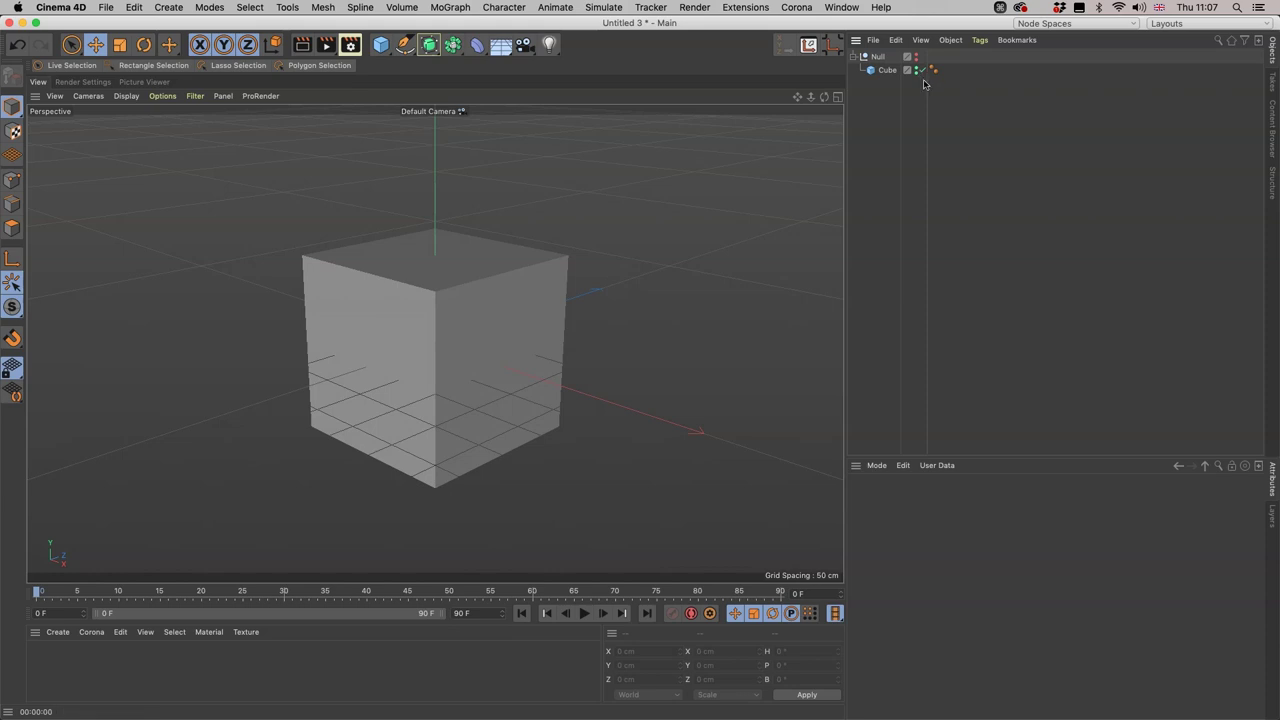
{"action": "left_click", "coordinate": [916, 67]}
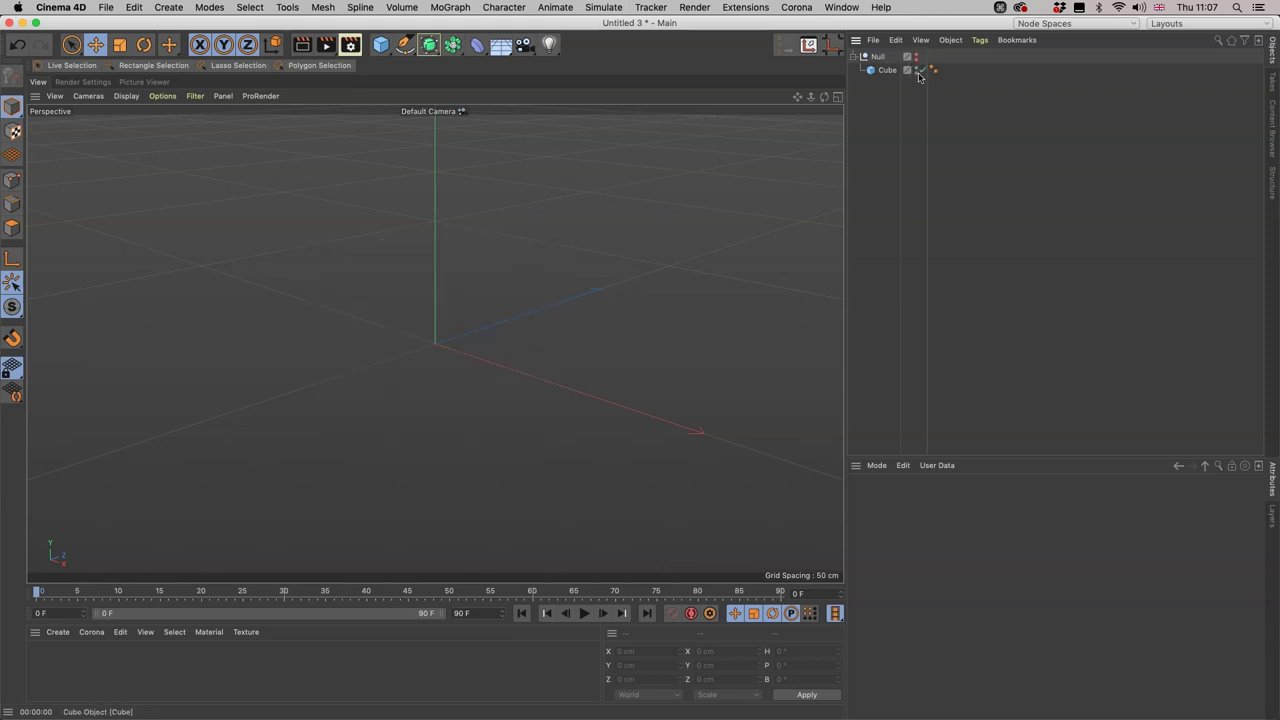
{"action": "left_click", "coordinate": [917, 69]}
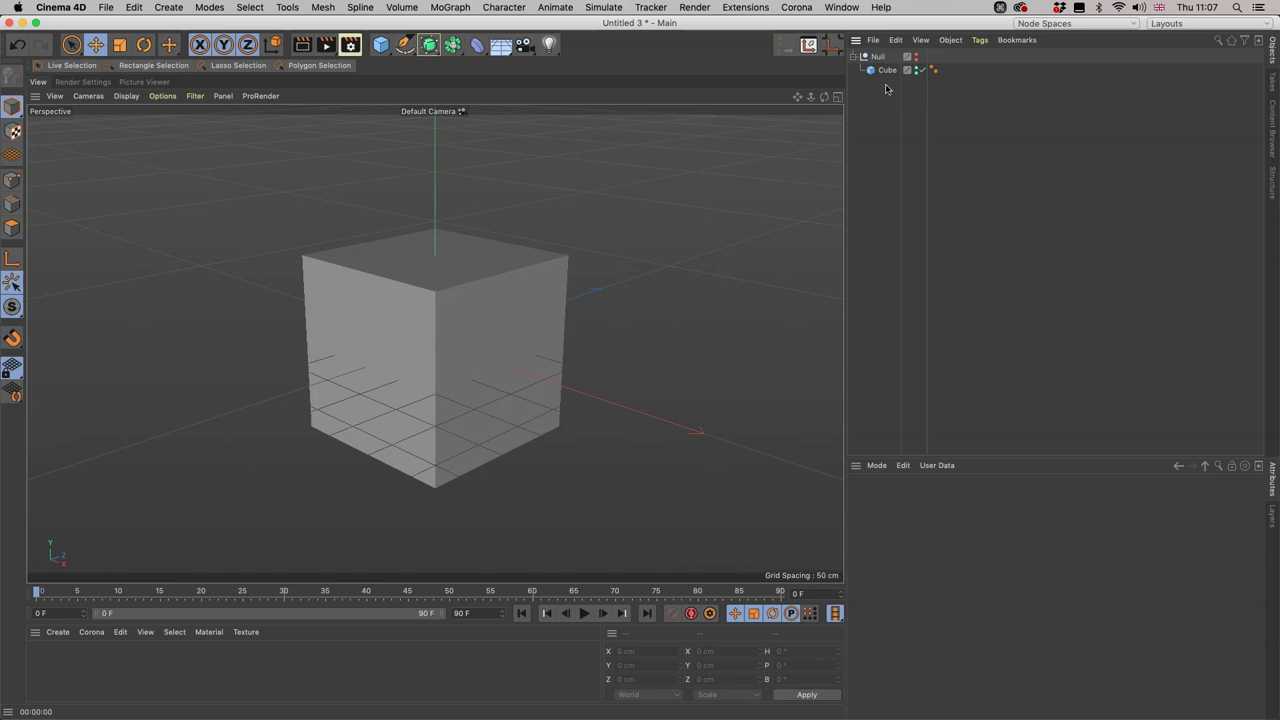
Switch to 'Cinema 4D Traffic Light issue.c4d', select the glass object, and flip between wireframe and shaded display.
{"action": "left_click", "coordinate": [842, 7]}
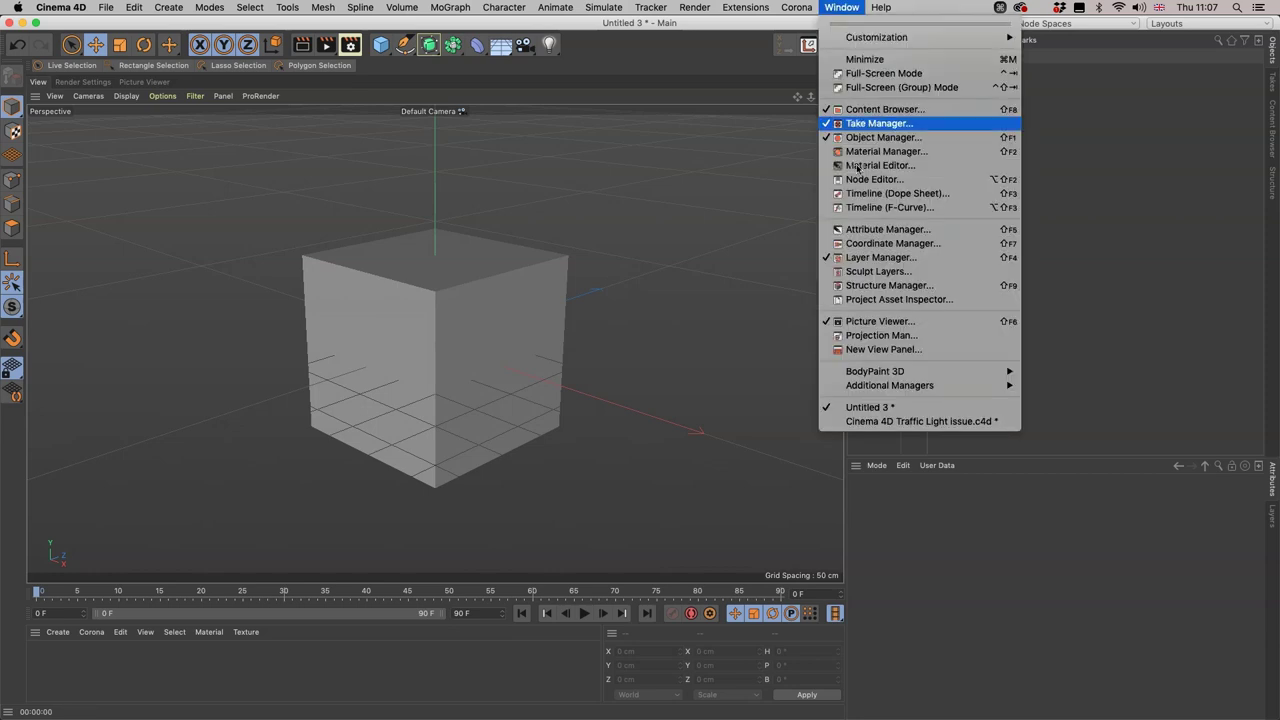
{"action": "left_click", "coordinate": [910, 428]}
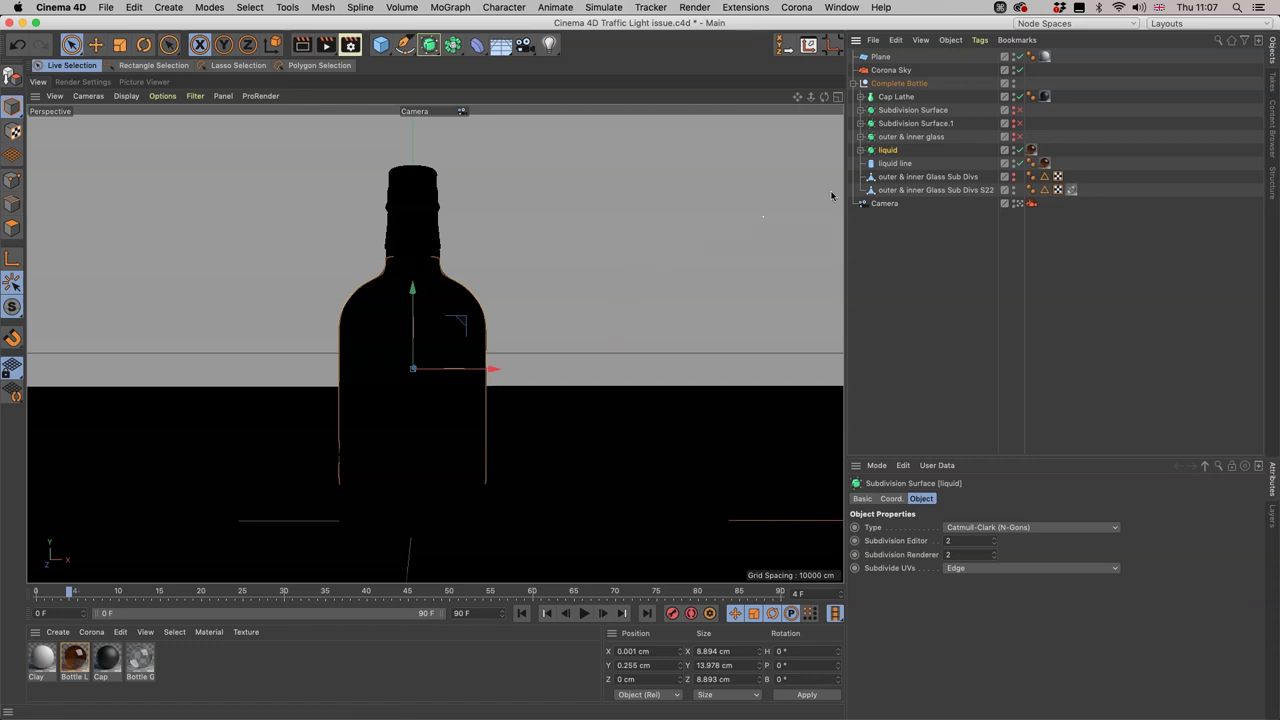
{"action": "left_click", "coordinate": [683, 276]}
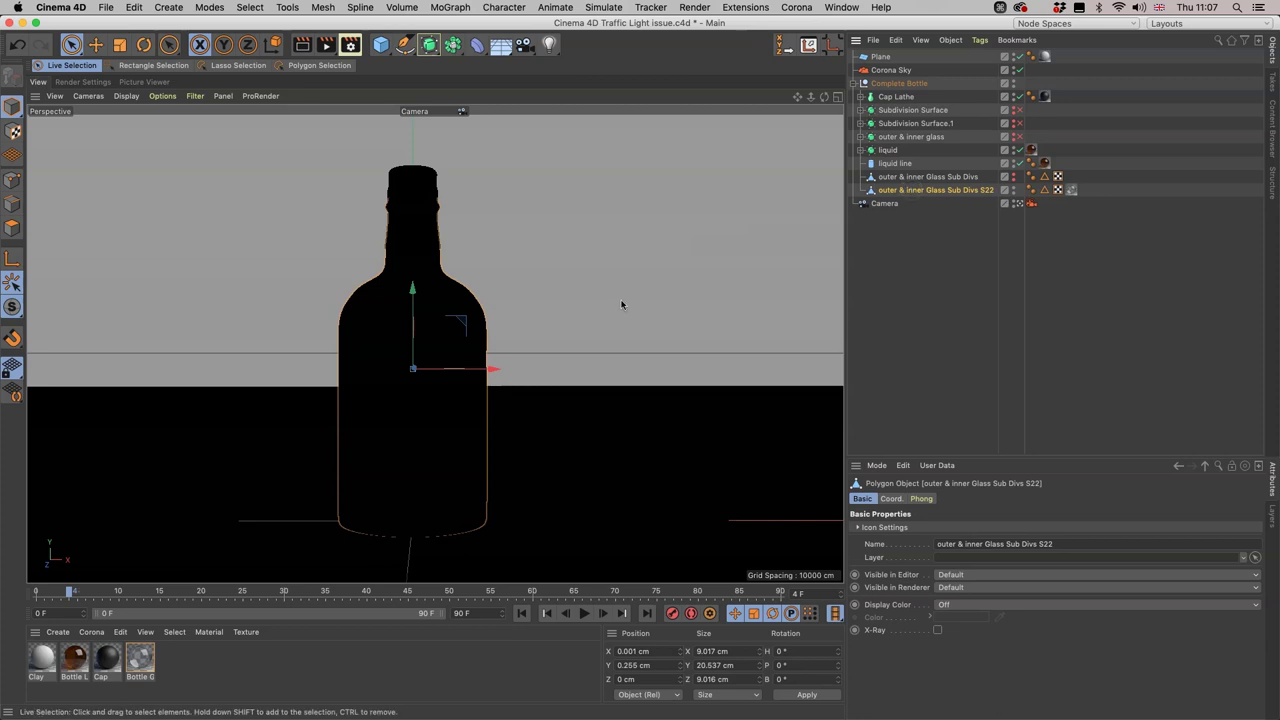
{"action": "key", "text": "n"}
{"action": "key", "text": "g"}
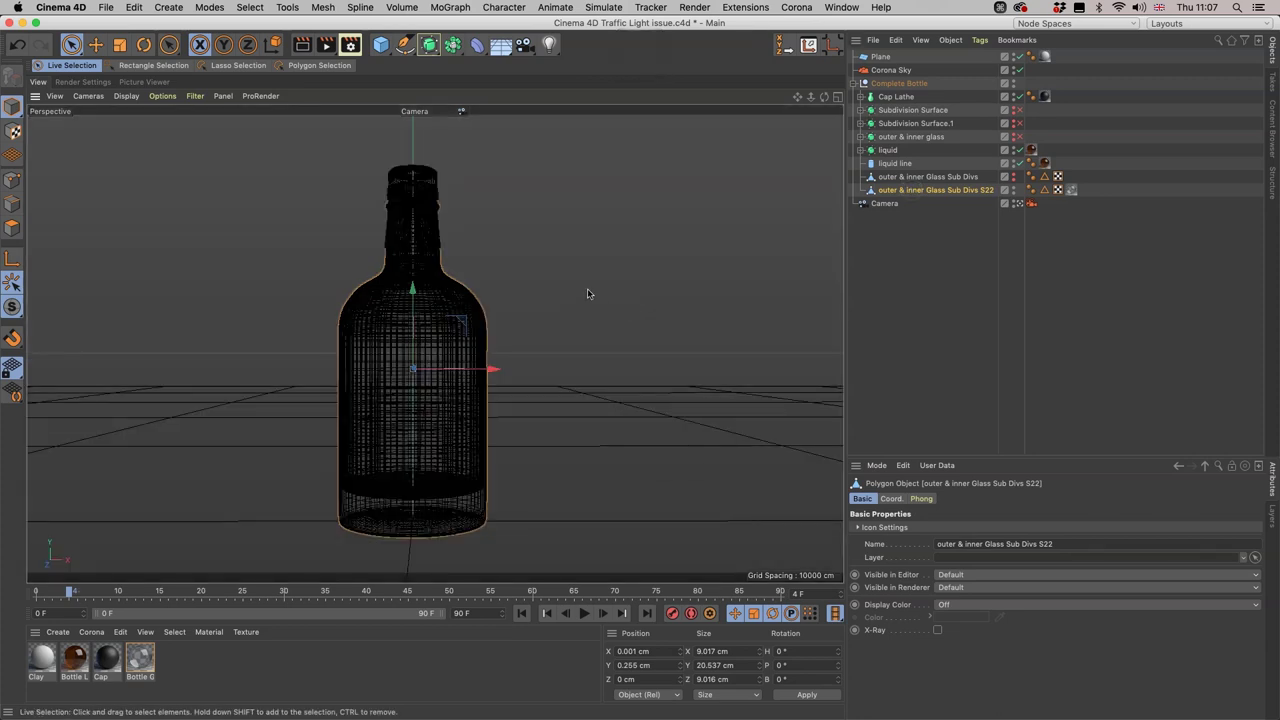
{"action": "key", "text": "n"}
{"action": "key", "text": "c"}
Orbit to a lower angle, inspect the S22 glass material tag, and select the liquid and liquid line objects.
{"action": "key", "text": "3"}
{"action": "left_click_drag", "start_coordinate": [587, 288], "coordinate": [568, 380]}
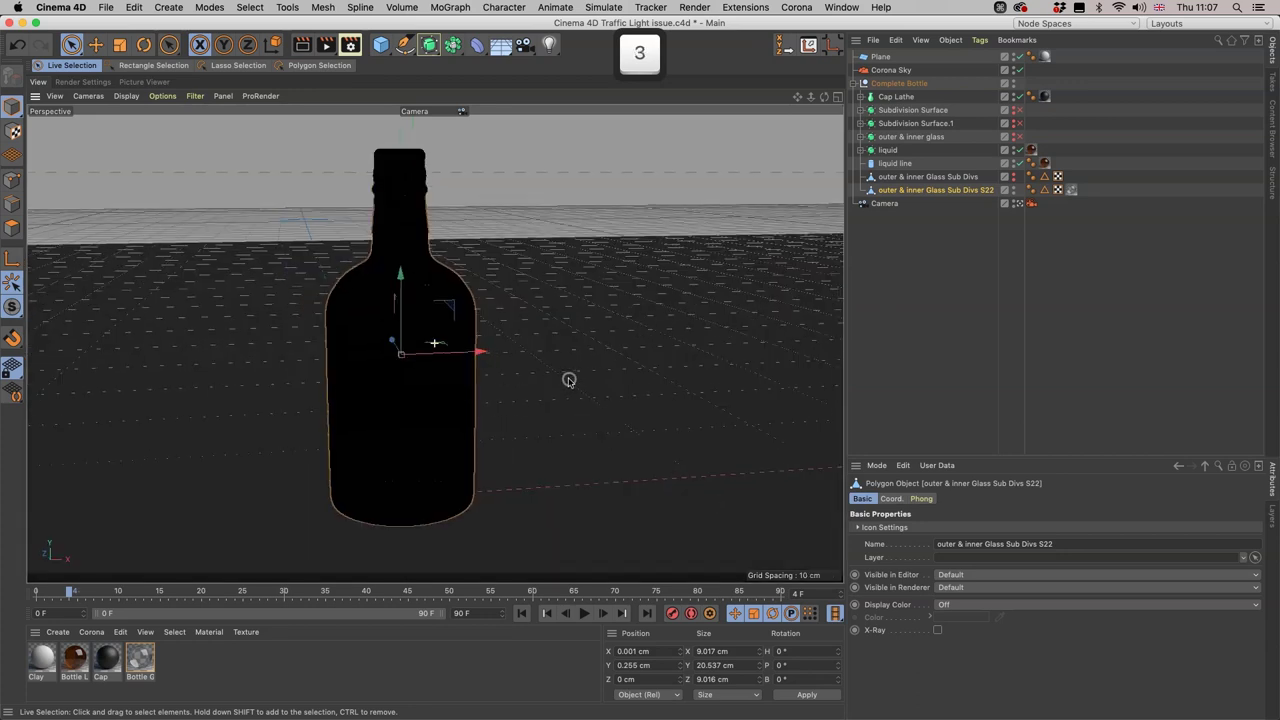
{"action": "left_click", "coordinate": [1071, 190]}
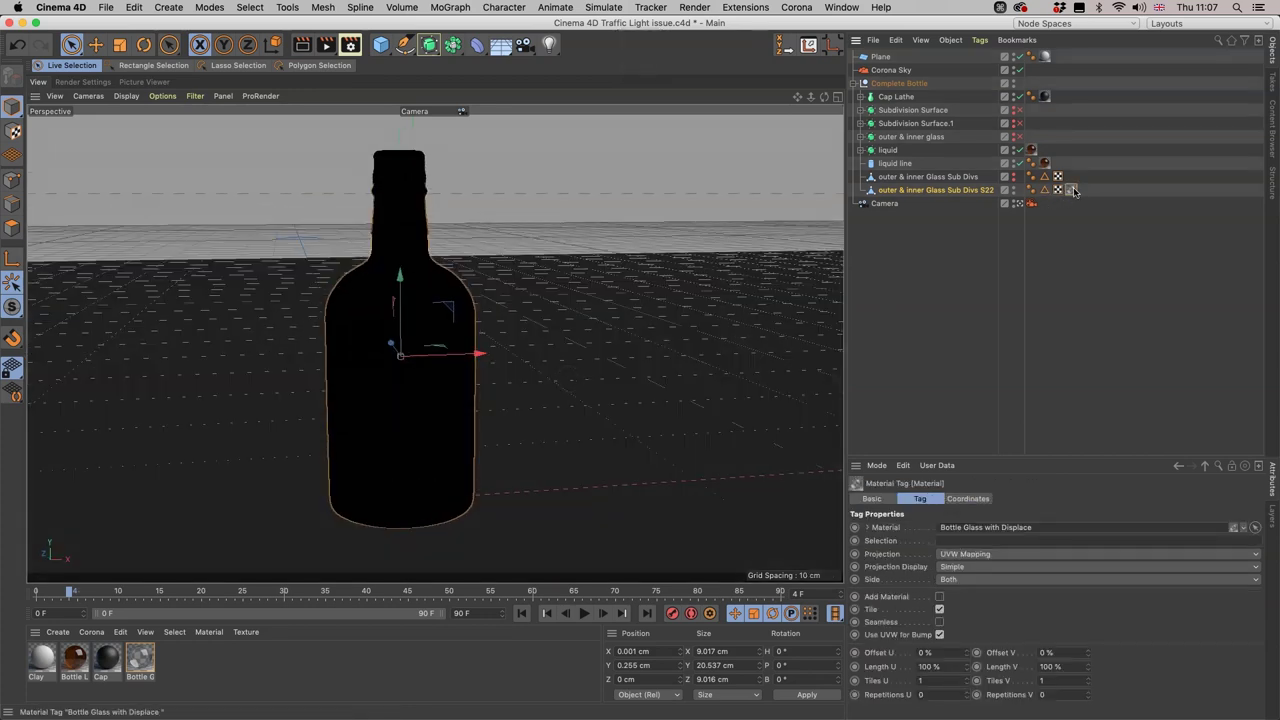
{"action": "left_click", "coordinate": [888, 150]}
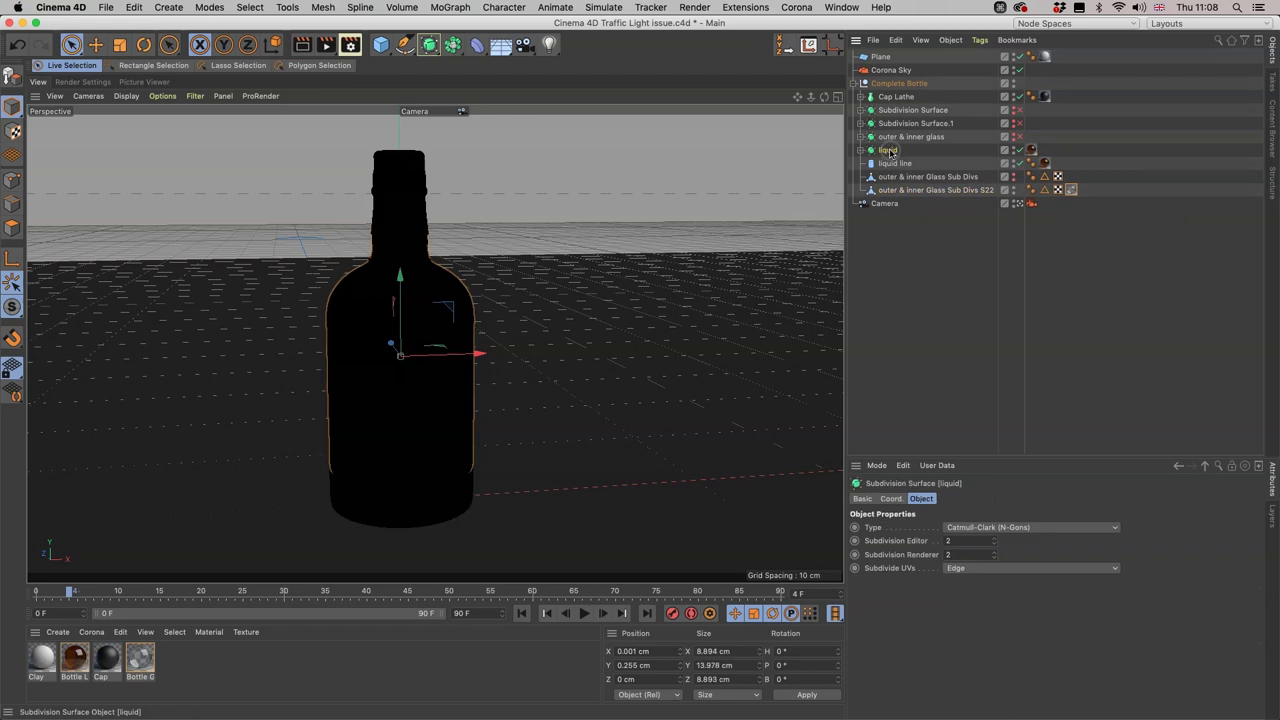
{"action": "left_click", "coordinate": [893, 163]}
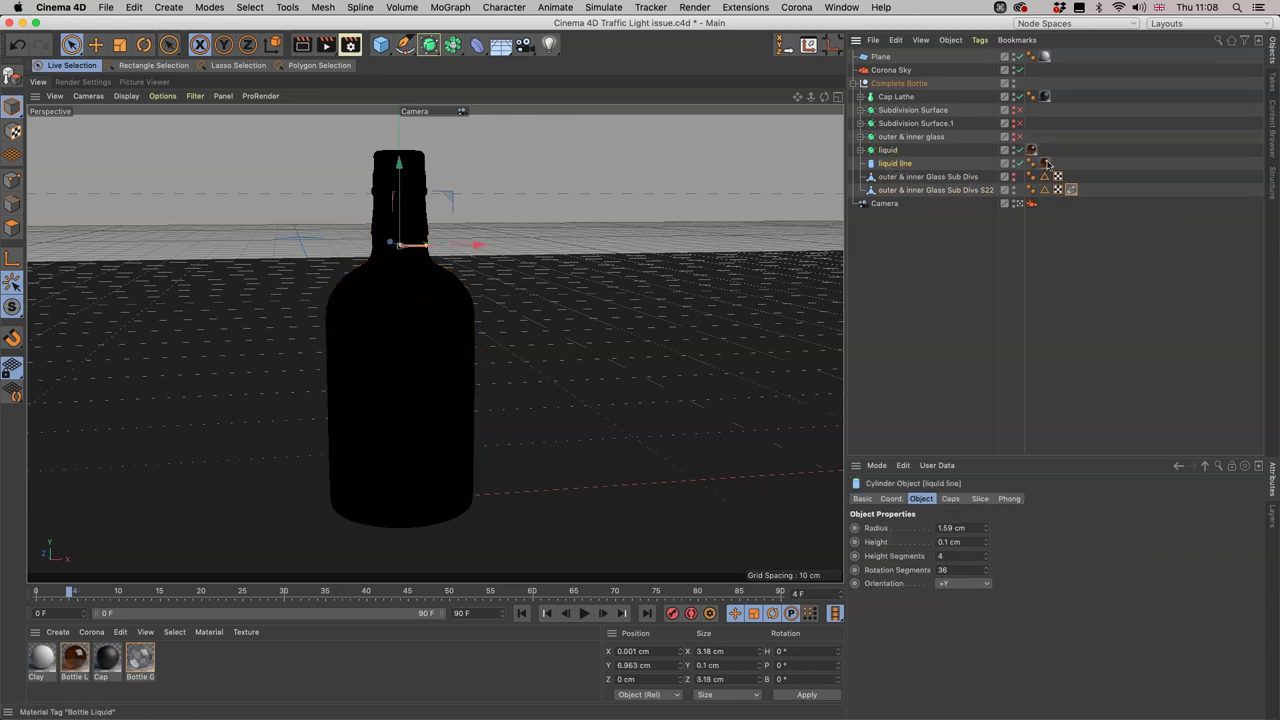
Start Corona interactive rendering from the Corona menu, showing the bottle as plain white glass.
{"action": "left_click", "coordinate": [797, 7]}
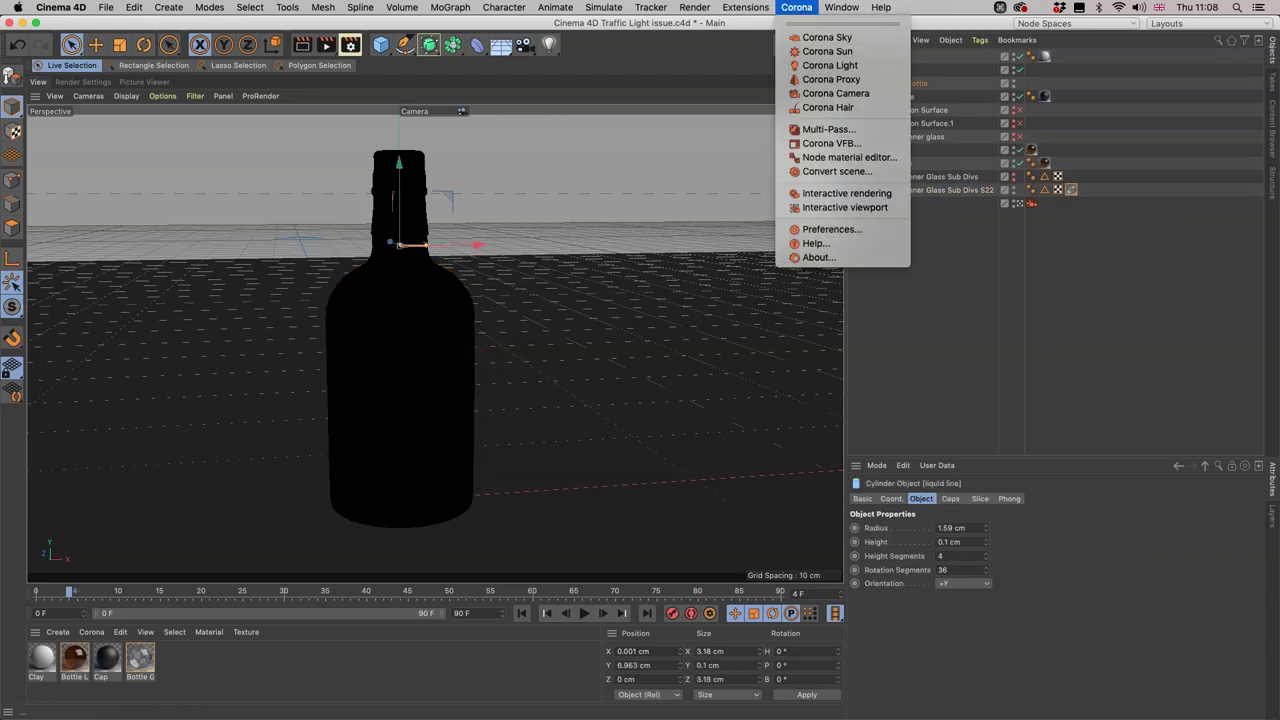
{"action": "left_click", "coordinate": [831, 195]}
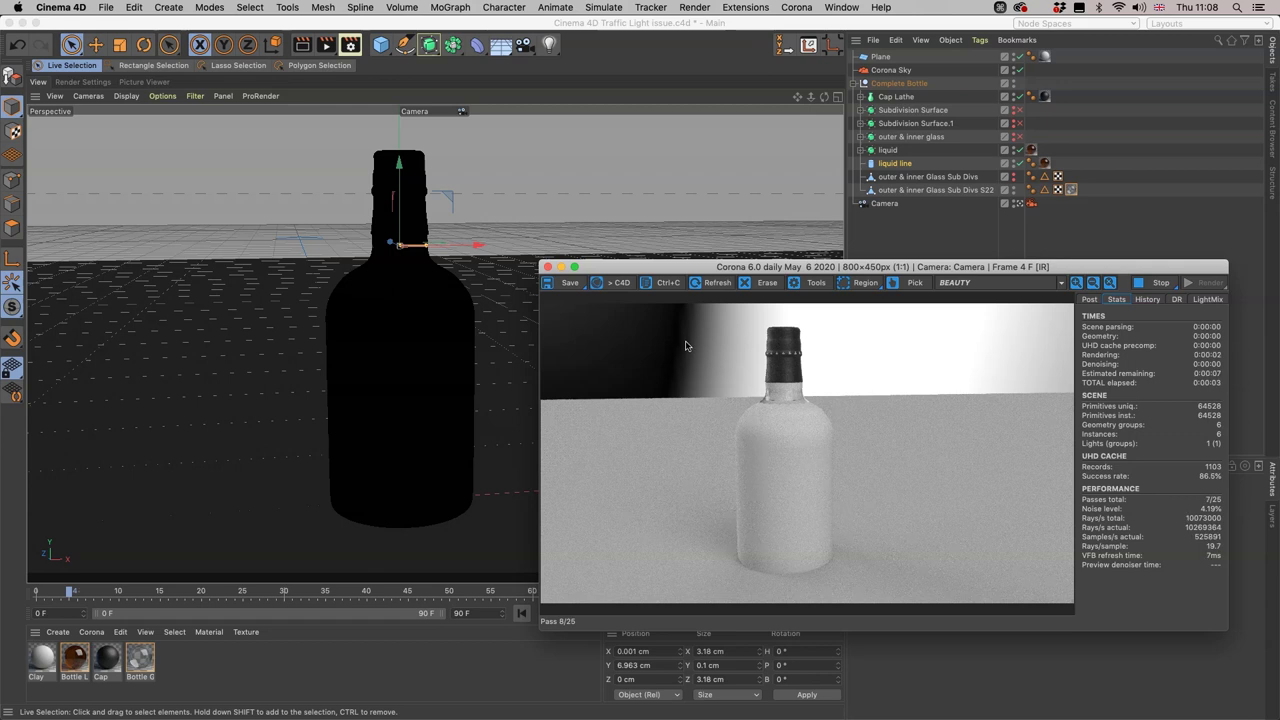
{"action": "left_click_drag", "start_coordinate": [713, 270], "coordinate": [705, 278]}
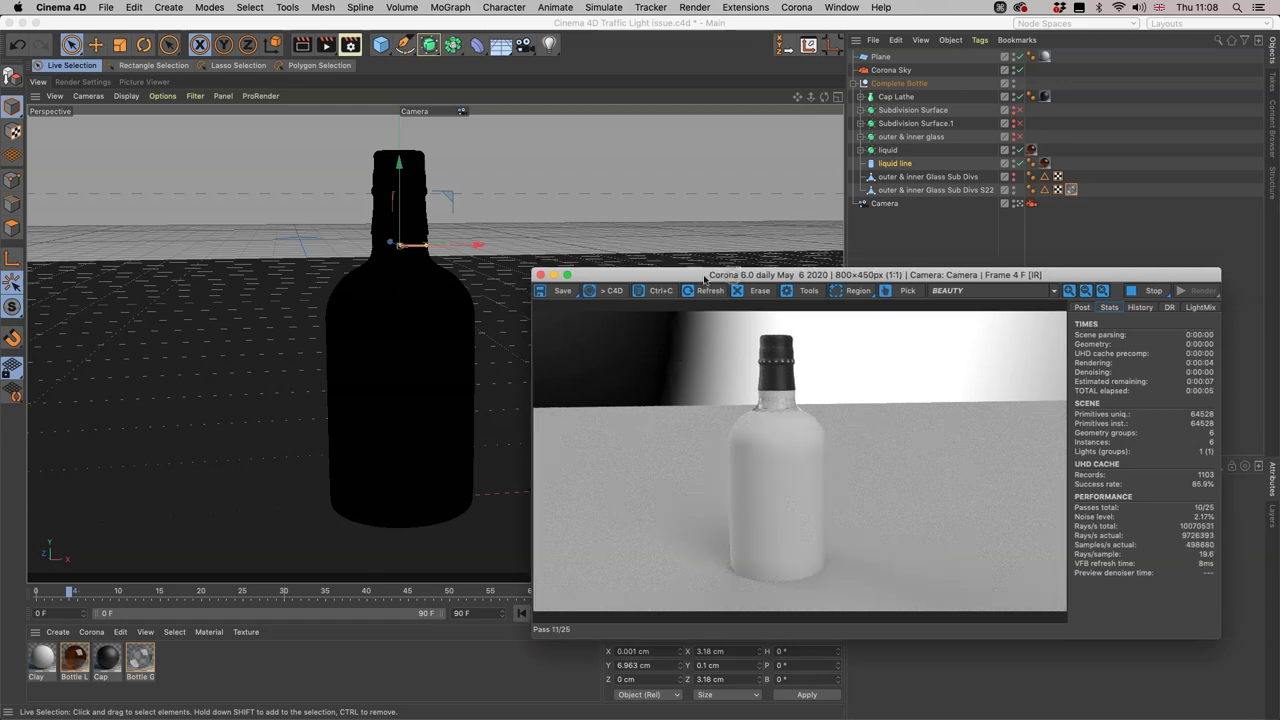
{"action": "double_click", "coordinate": [75, 660]}
{"action": "left_click", "coordinate": [236, 275]}
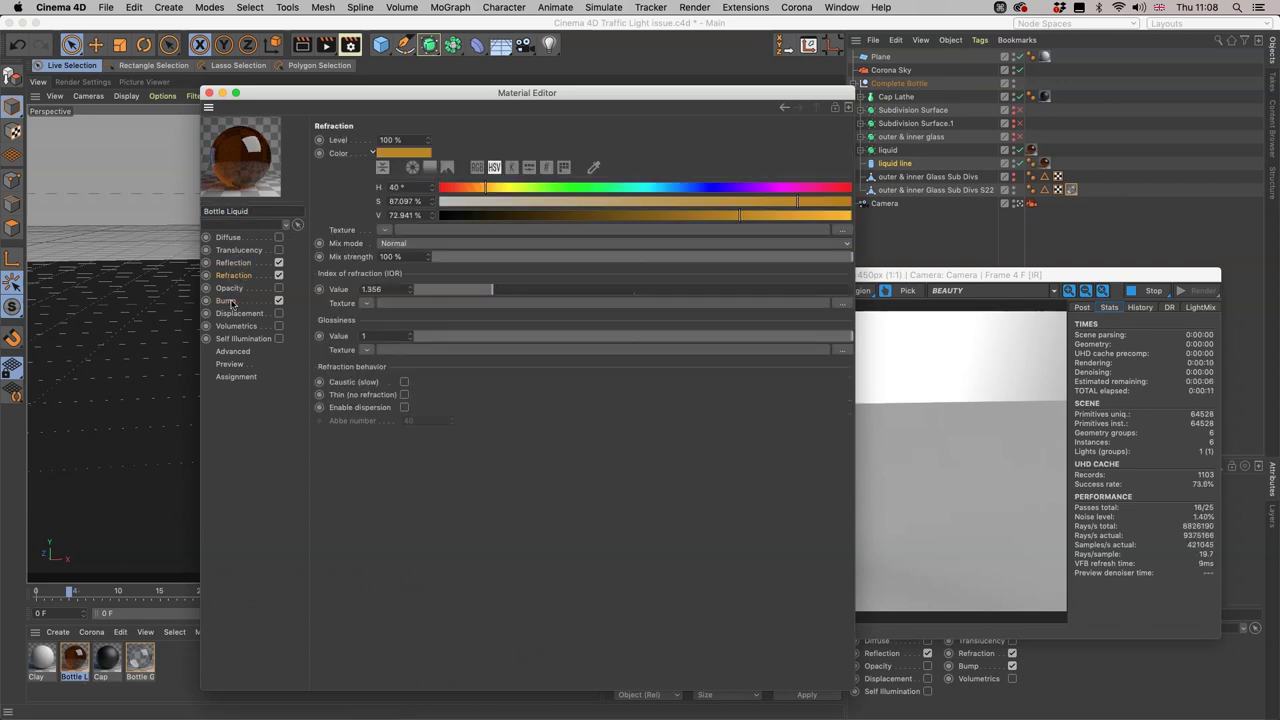
{"action": "left_click", "coordinate": [228, 300]}
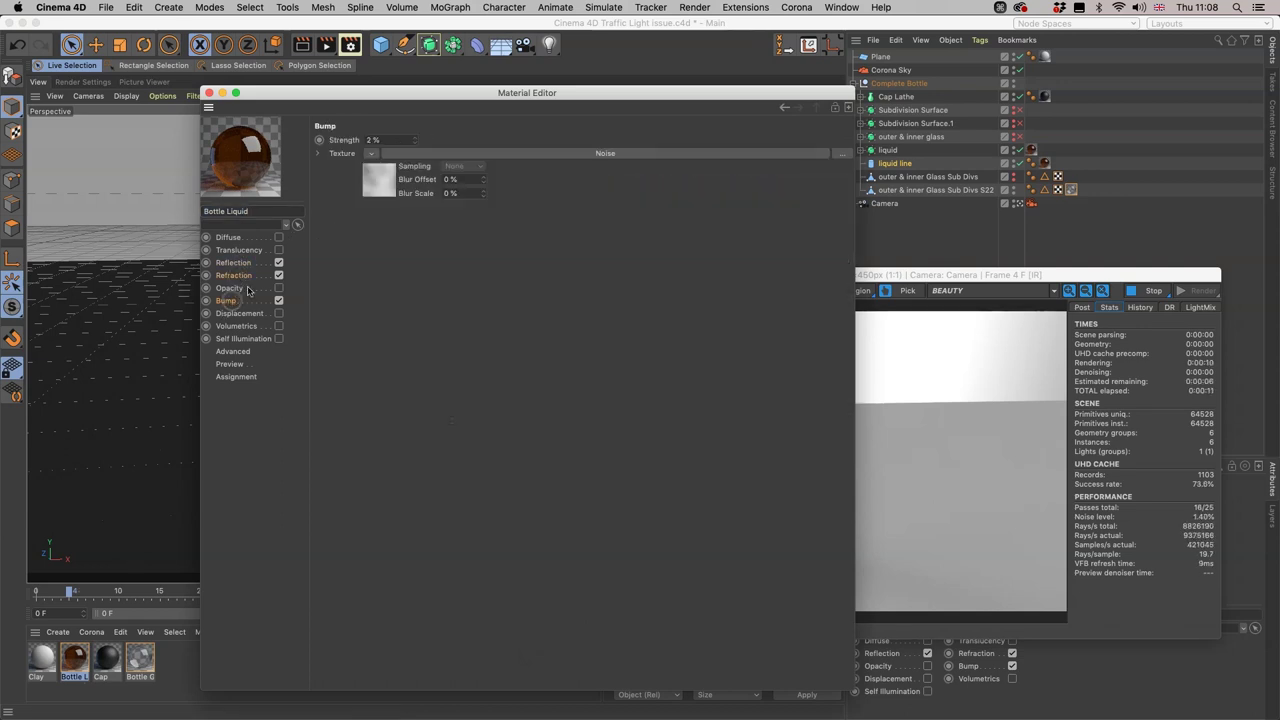
{"action": "left_click", "coordinate": [140, 657]}
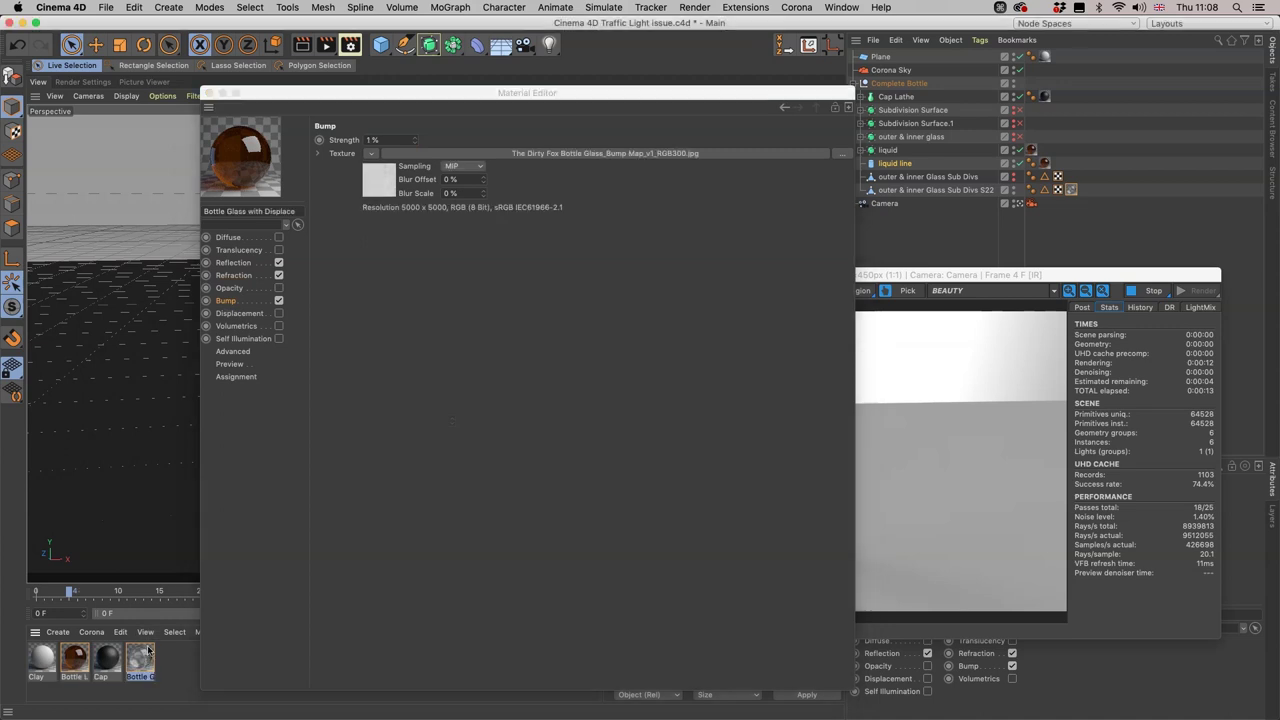
{"action": "left_click", "coordinate": [233, 262]}
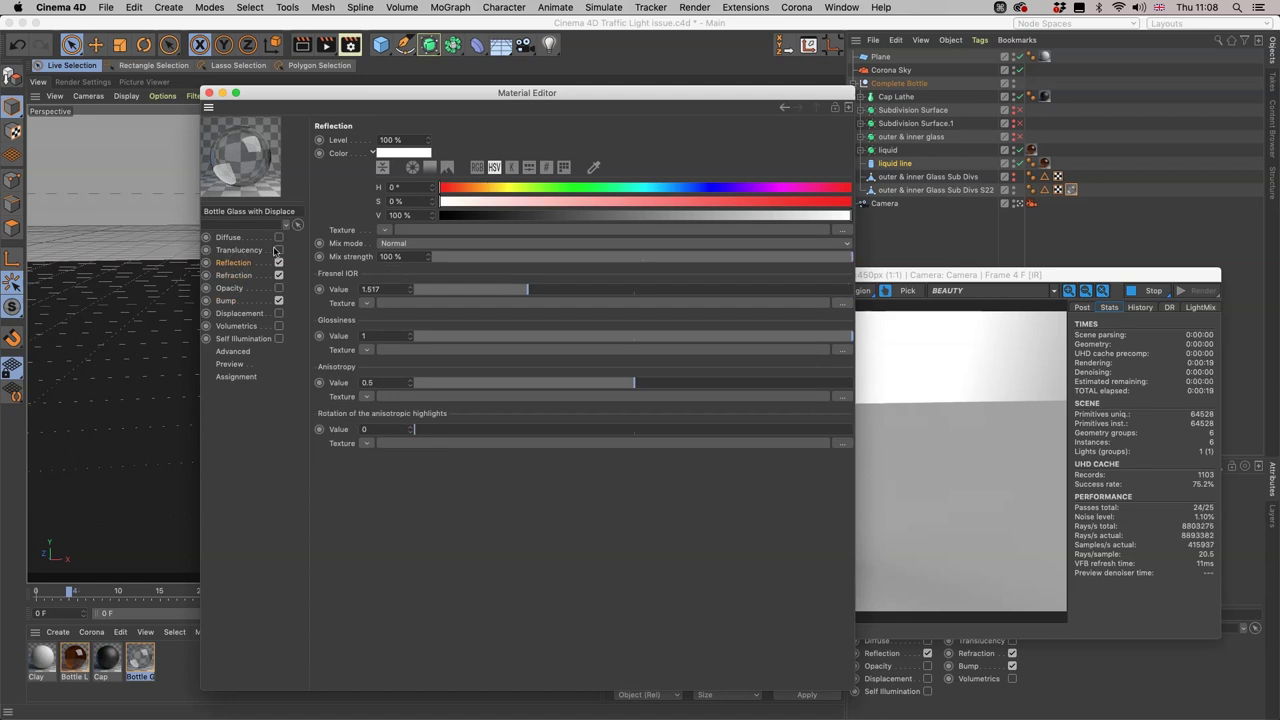
{"action": "left_click", "coordinate": [208, 93]}
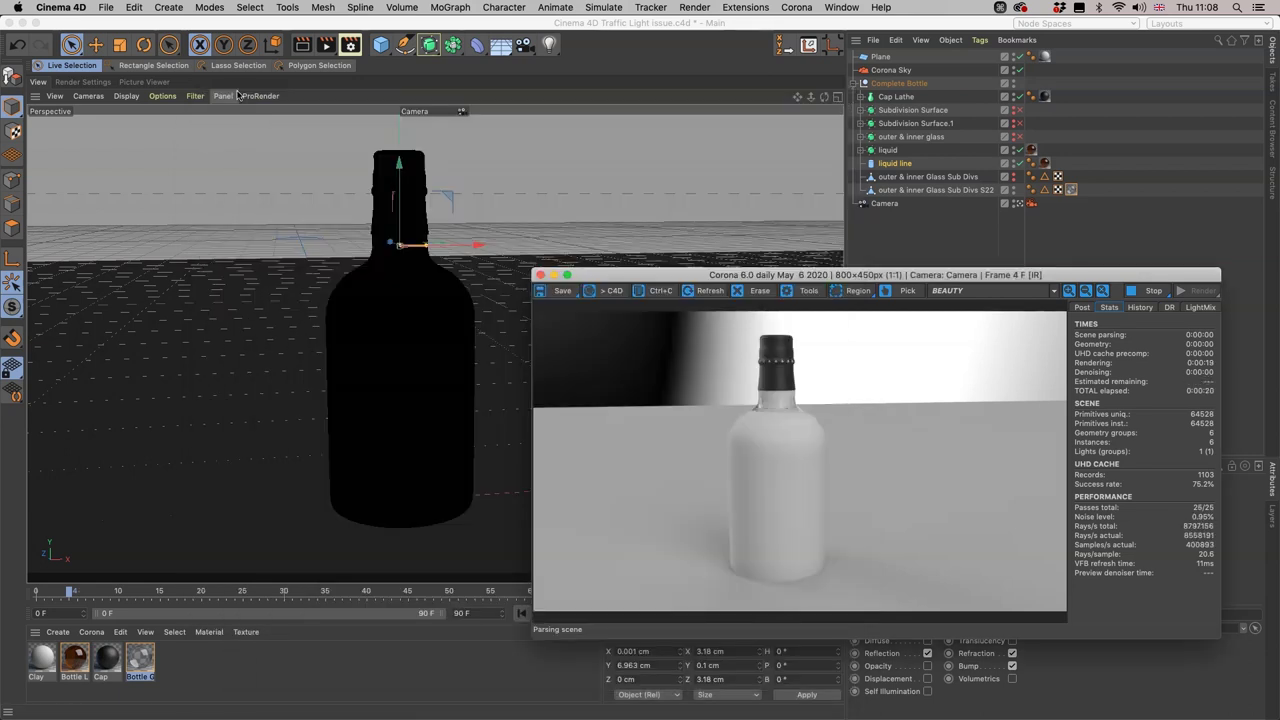
Expand Cap Lathe, Subdivision Surface, Subdivision Surface.1, outer & inner glass and liquid in the Object Manager.
{"action": "left_click_drag", "start_coordinate": [760, 277], "coordinate": [727, 343]}
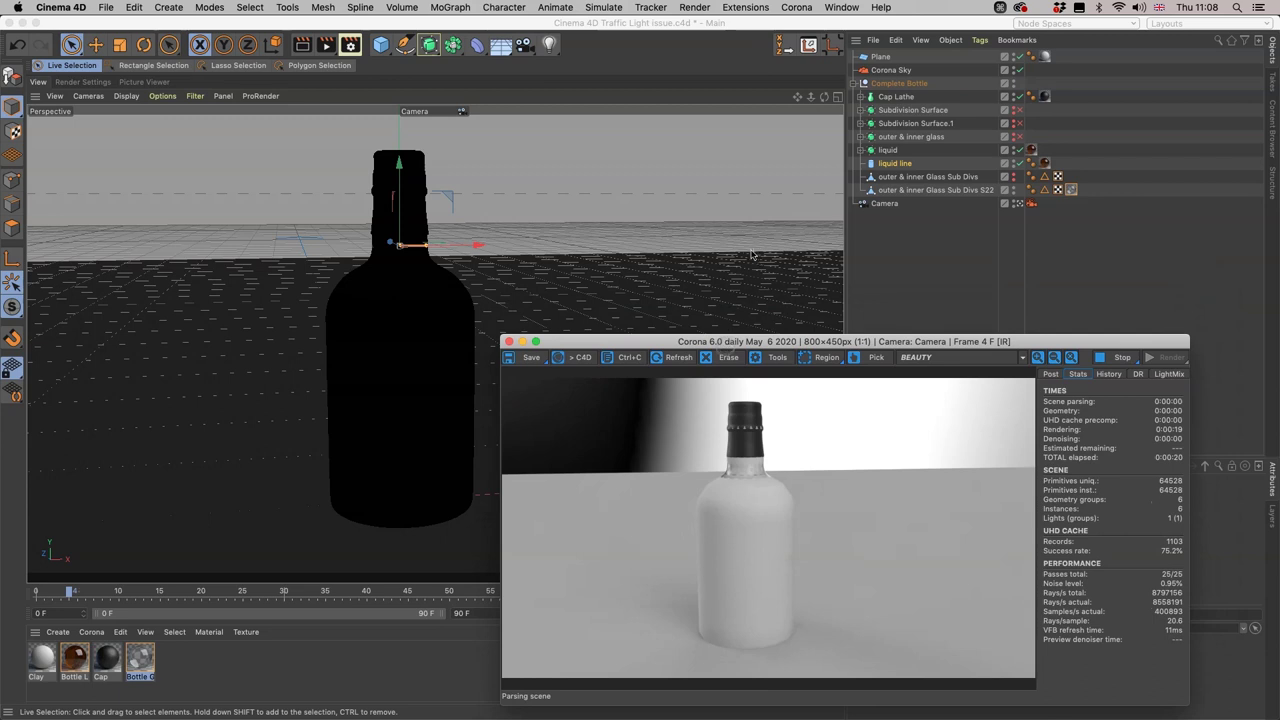
{"action": "left_click", "coordinate": [861, 97]}
{"action": "left_click", "coordinate": [862, 123]}
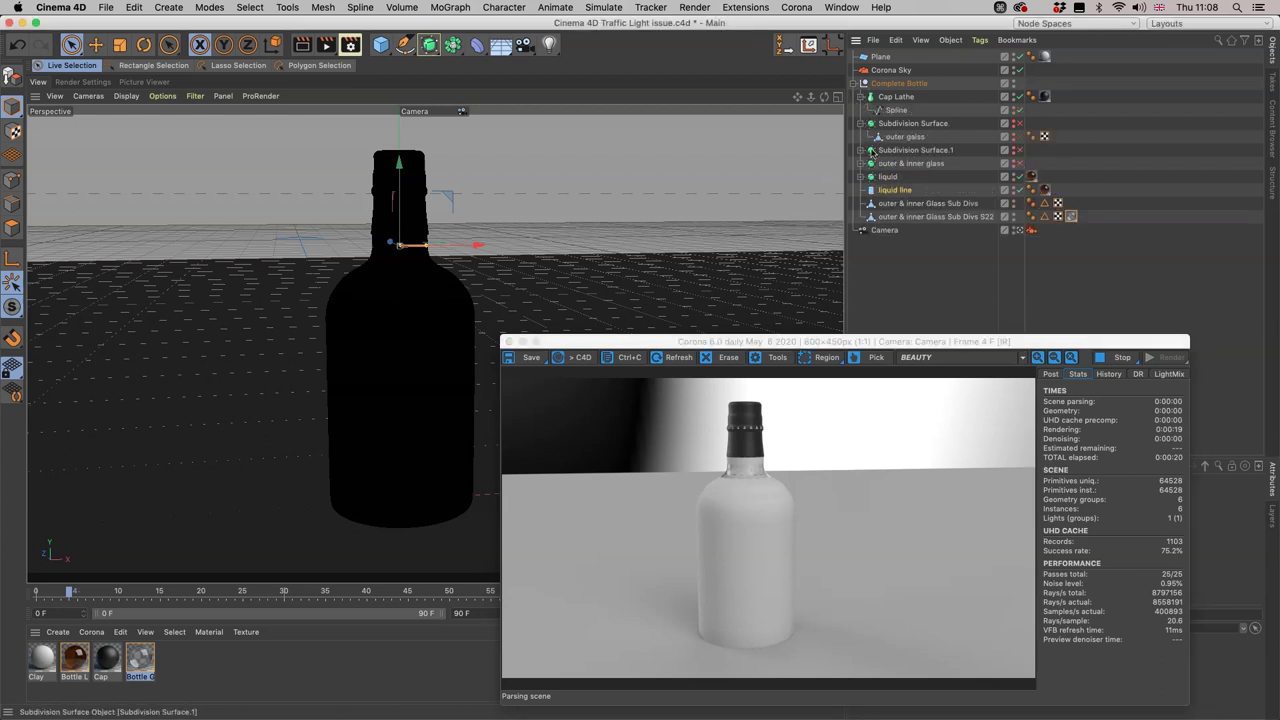
{"action": "left_click", "coordinate": [861, 150]}
{"action": "left_click", "coordinate": [861, 176]}
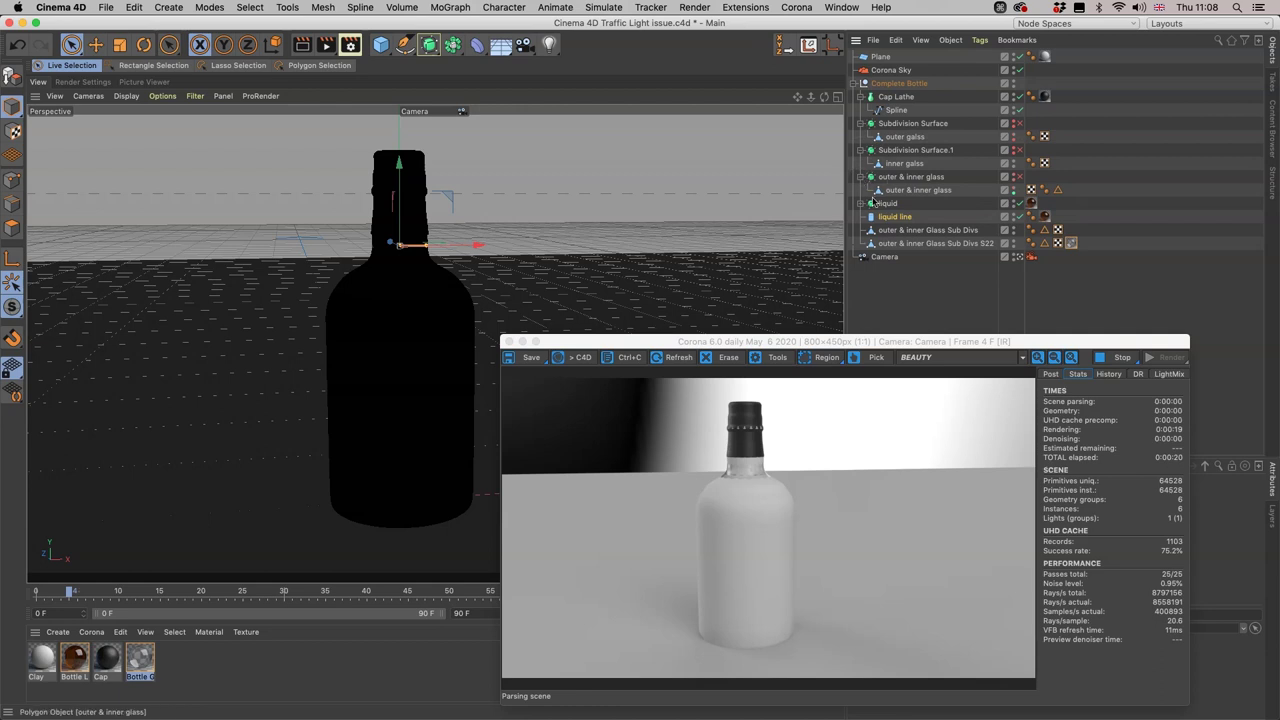
{"action": "left_click", "coordinate": [862, 203]}
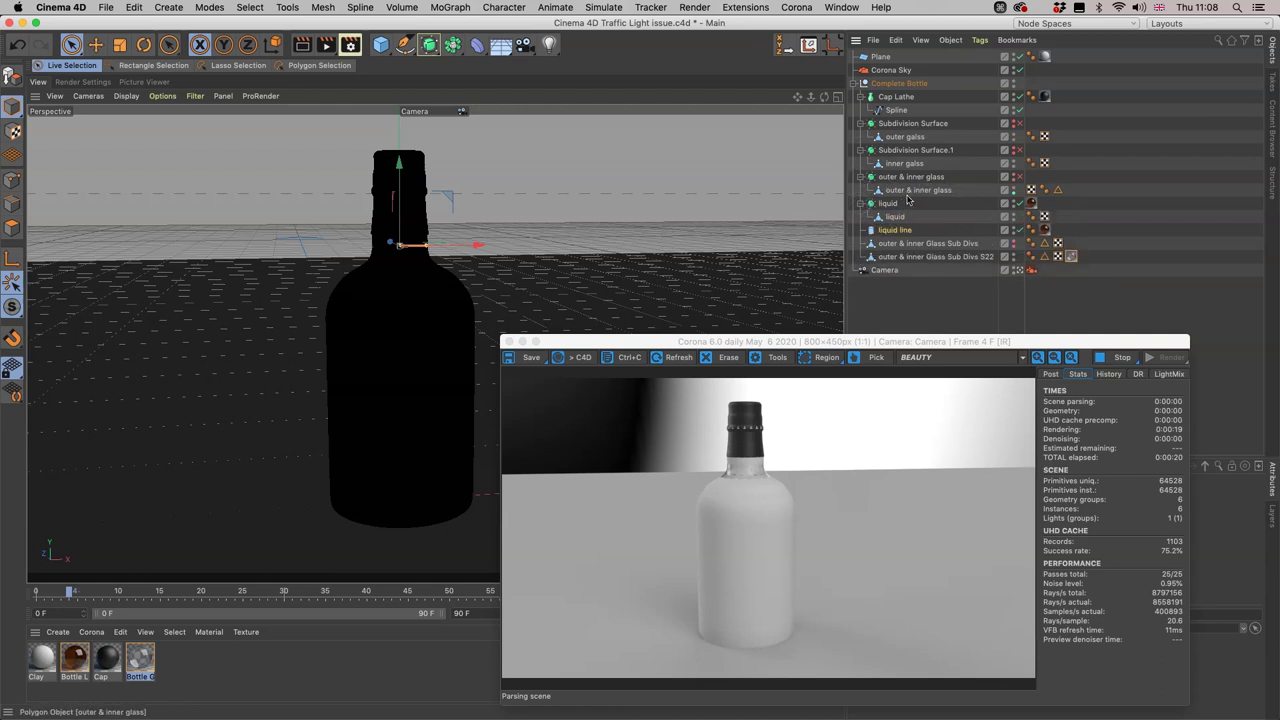
{"action": "left_click_drag", "start_coordinate": [895, 342], "coordinate": [933, 357]}
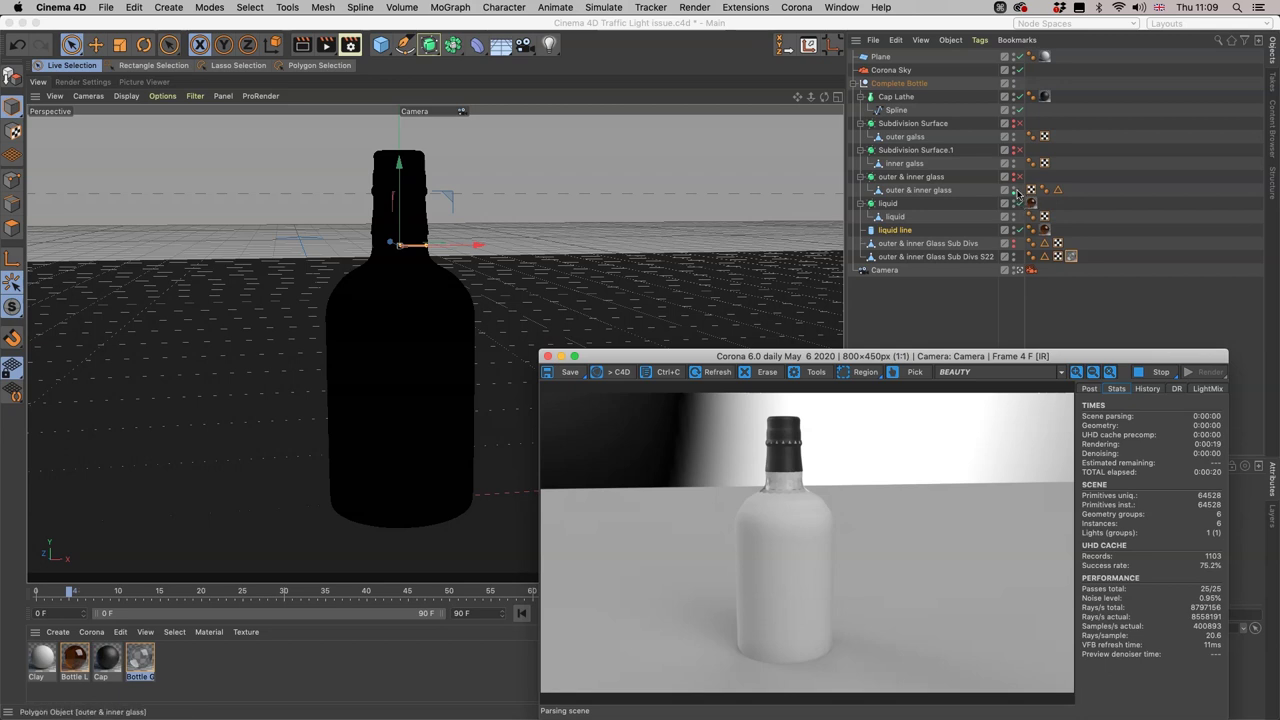
Option-click the glass child's green visibility dot to reset it, then restore it to compare renders.
{"action": "key", "text": "alt"}
{"action": "left_click", "coordinate": [1015, 190], "text": "alt"}
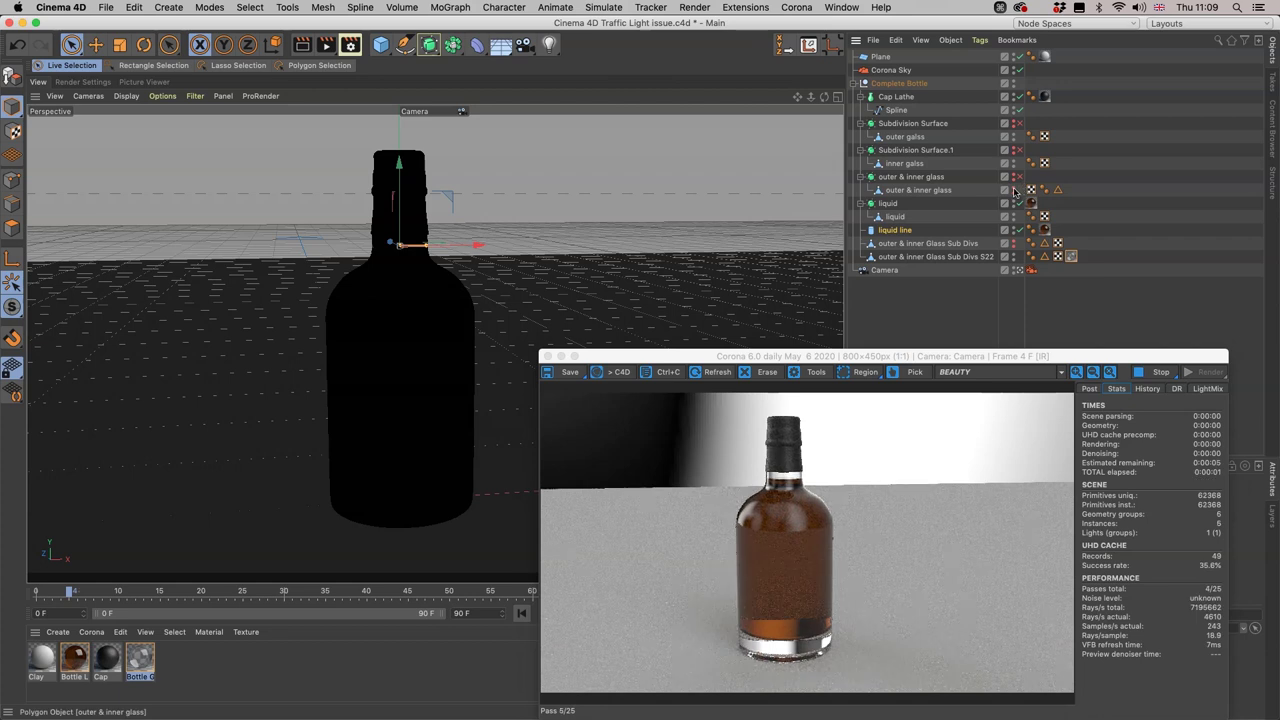
{"action": "left_click", "coordinate": [1016, 191]}
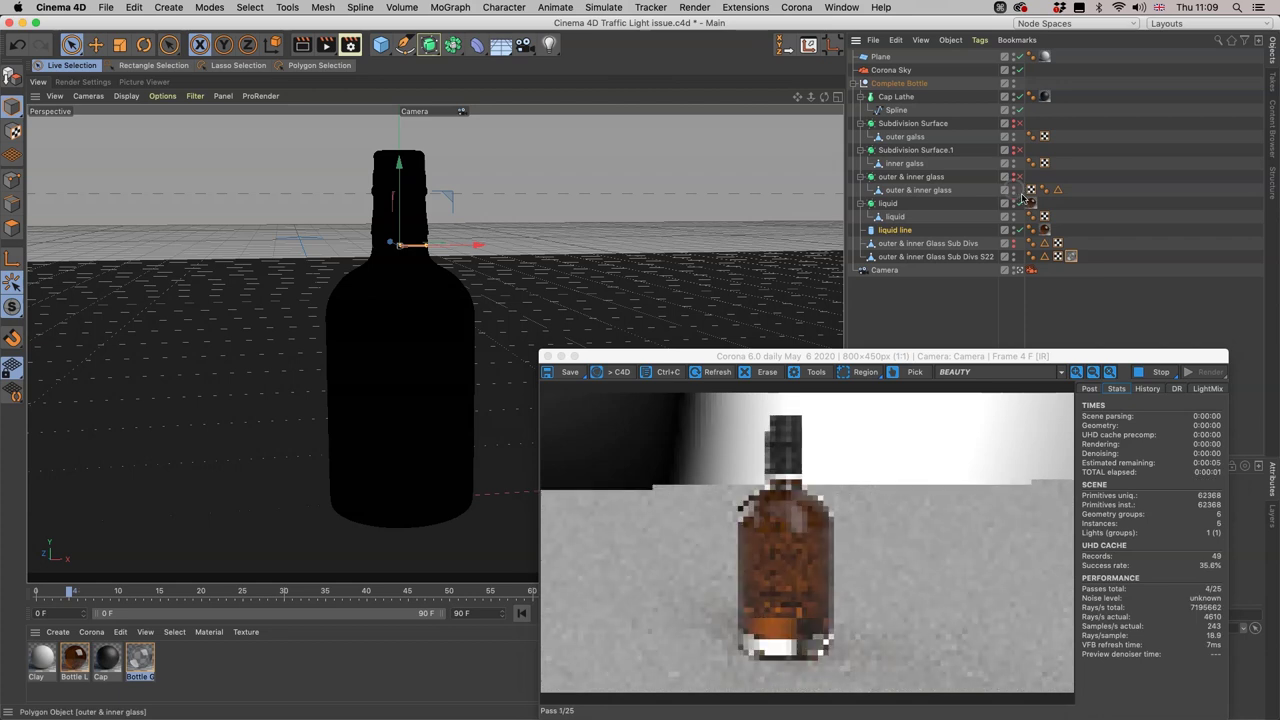
{"action": "left_click", "coordinate": [862, 177]}
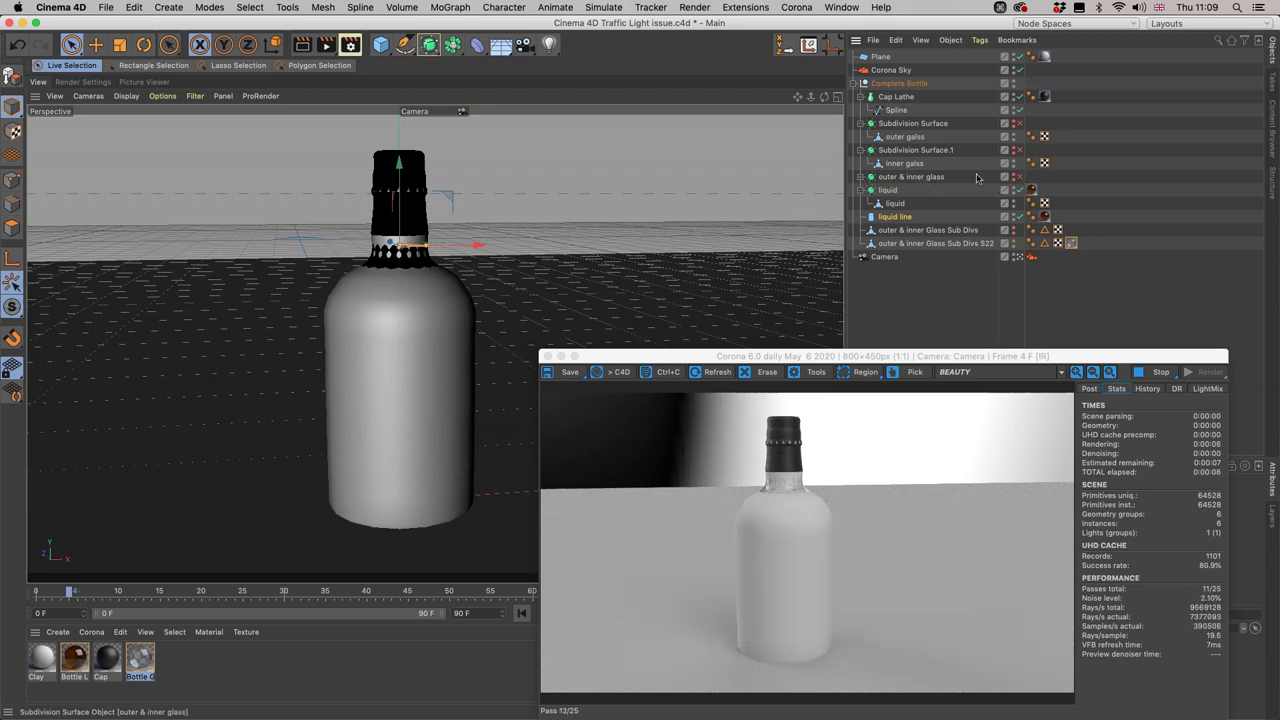
{"action": "left_click", "coordinate": [860, 177]}
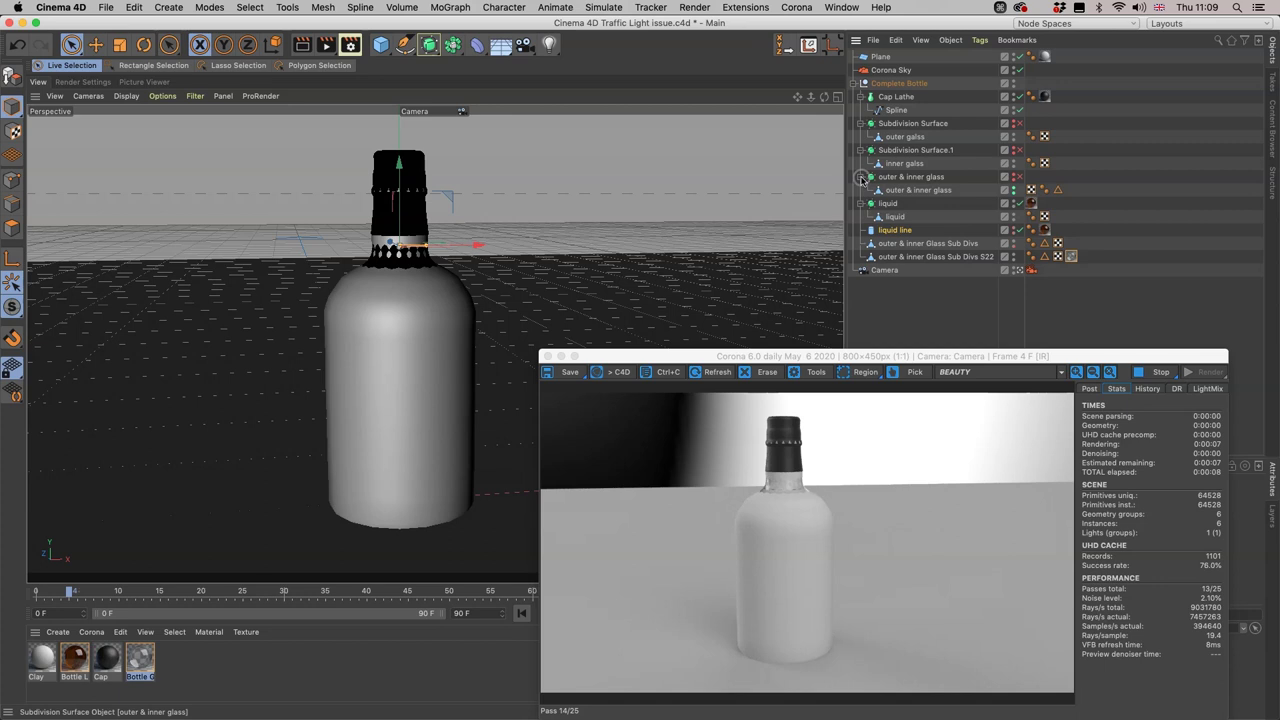
Reset the outer & inner glass child's visibility to default so amber liquid renders, then collapse the group.
{"action": "key", "text": "alt"}
{"action": "left_click", "coordinate": [1013, 189], "text": "alt"}
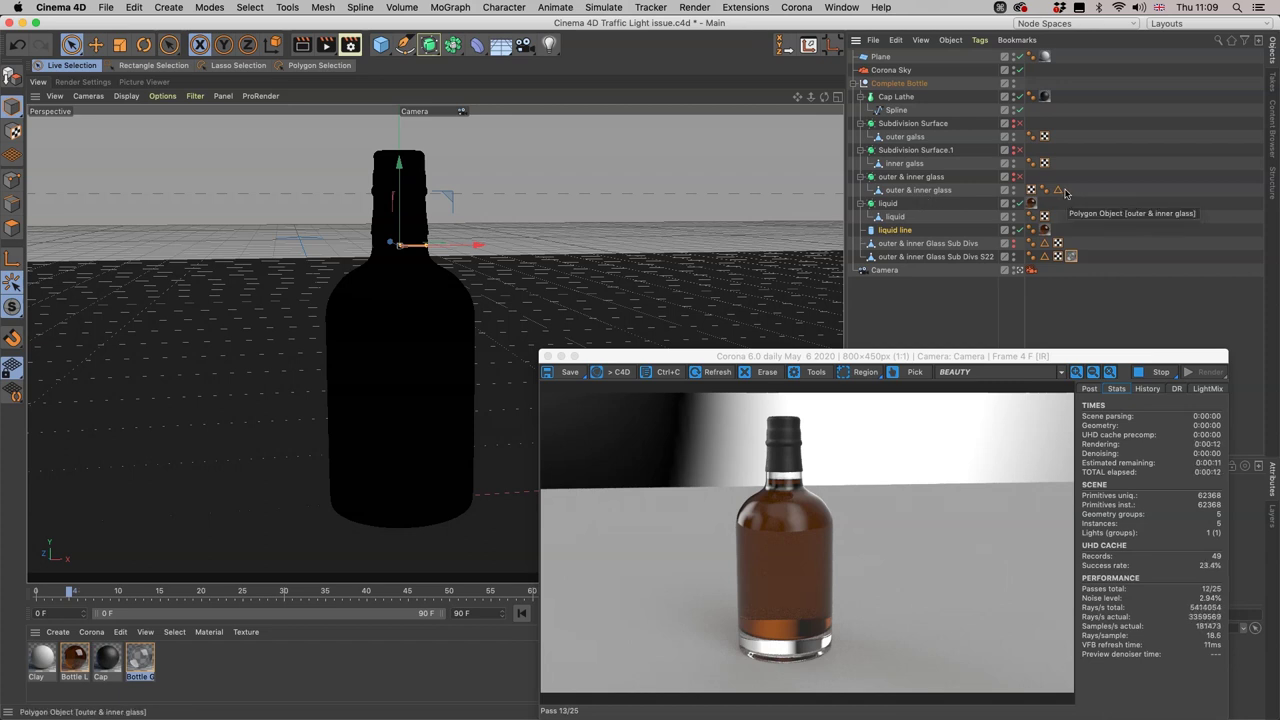
{"action": "left_click", "coordinate": [860, 176]}
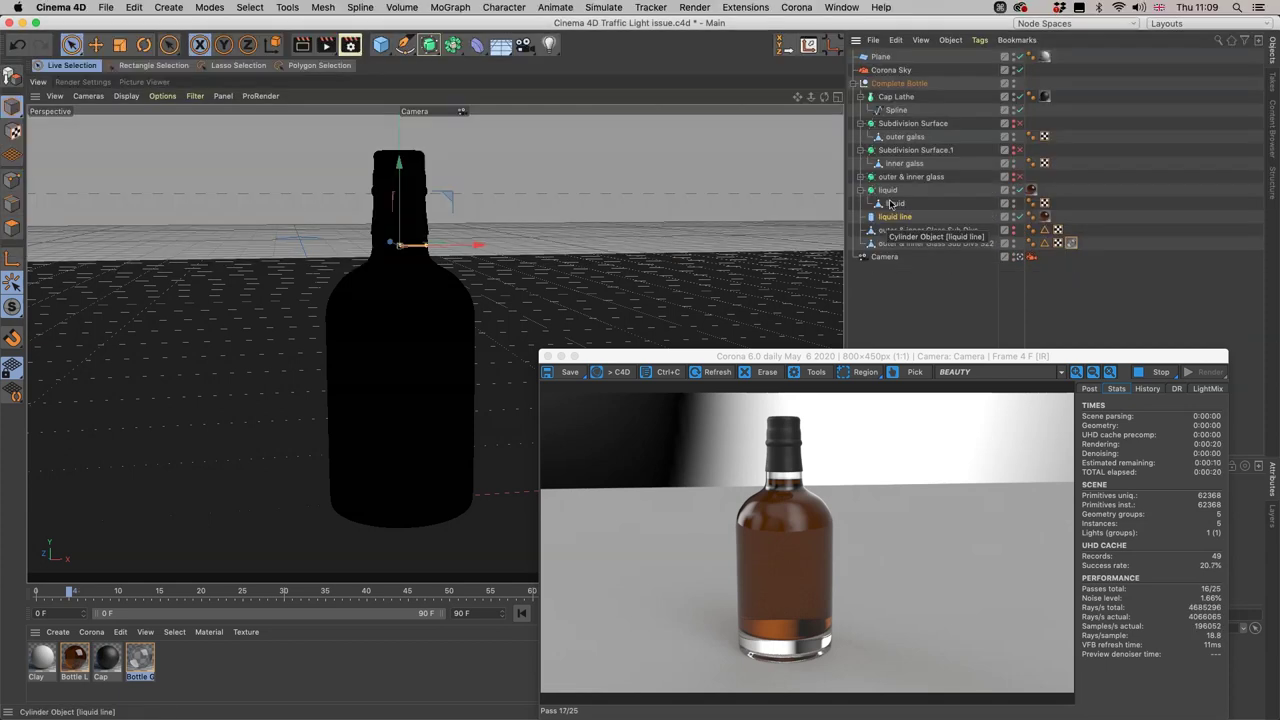
Select the bottle, then orbit and zoom the camera in closer around it.
{"action": "left_click", "coordinate": [395, 360]}
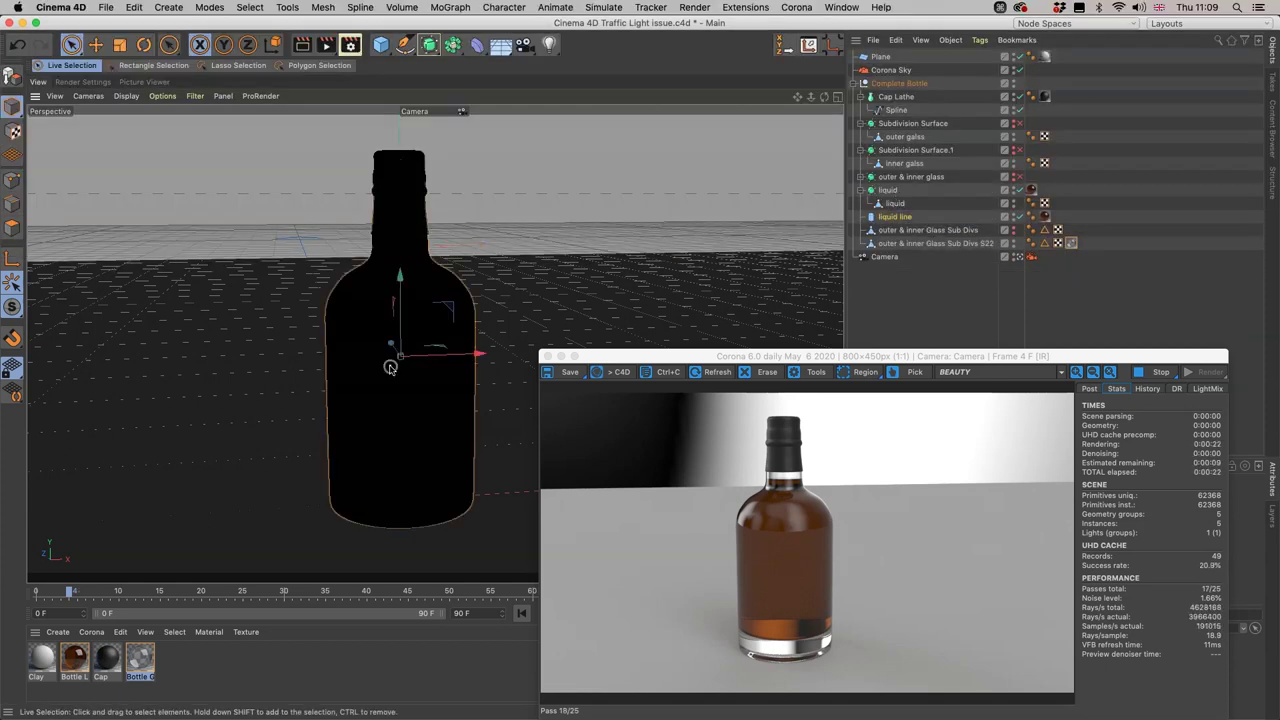
{"action": "key", "text": "3"}
{"action": "left_click_drag", "start_coordinate": [395, 360], "coordinate": [474, 363]}
{"action": "key", "text": "2"}
{"action": "key", "text": "1"}
{"action": "key", "text": "3"}
Frame the whole bottle from the front, shifted left, and move the Corona render window up-left.
{"action": "left_click_drag", "start_coordinate": [378, 374], "coordinate": [429, 377]}
{"action": "key", "text": "1"}
{"action": "key", "text": "2"}
{"action": "left_click_drag", "start_coordinate": [448, 400], "coordinate": [373, 417]}
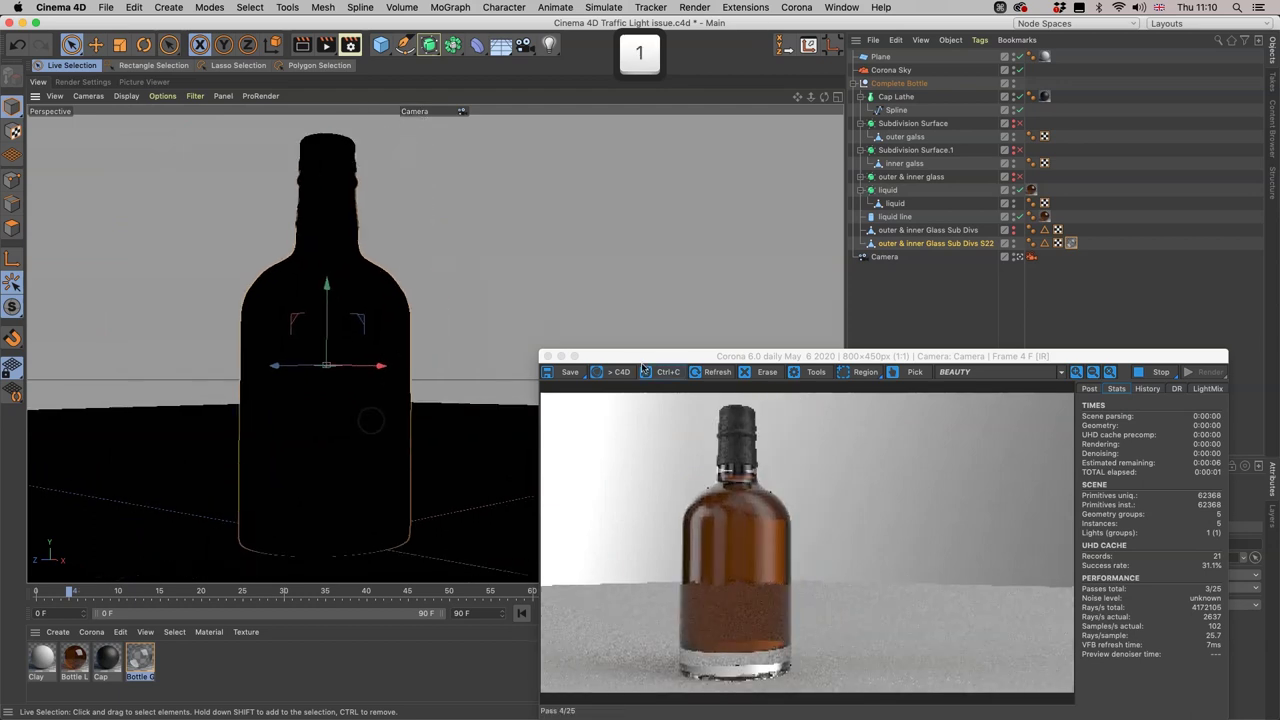
{"action": "left_click_drag", "start_coordinate": [661, 394], "coordinate": [583, 153]}
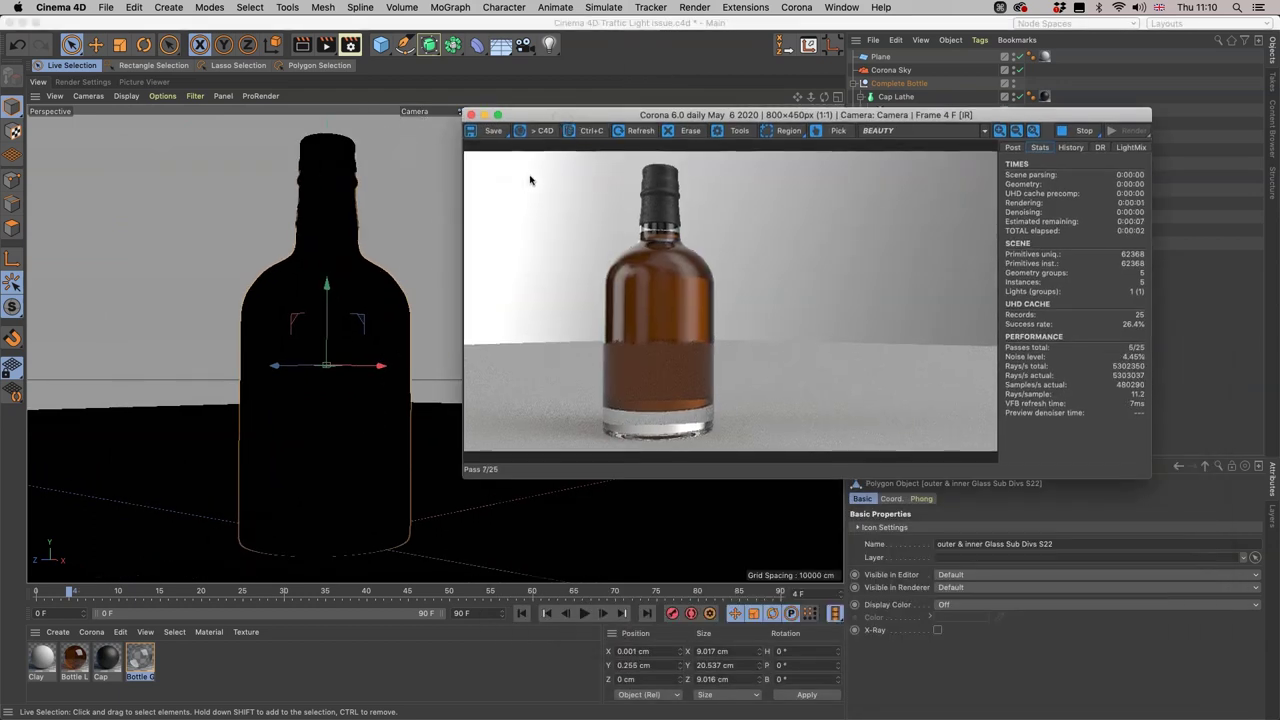